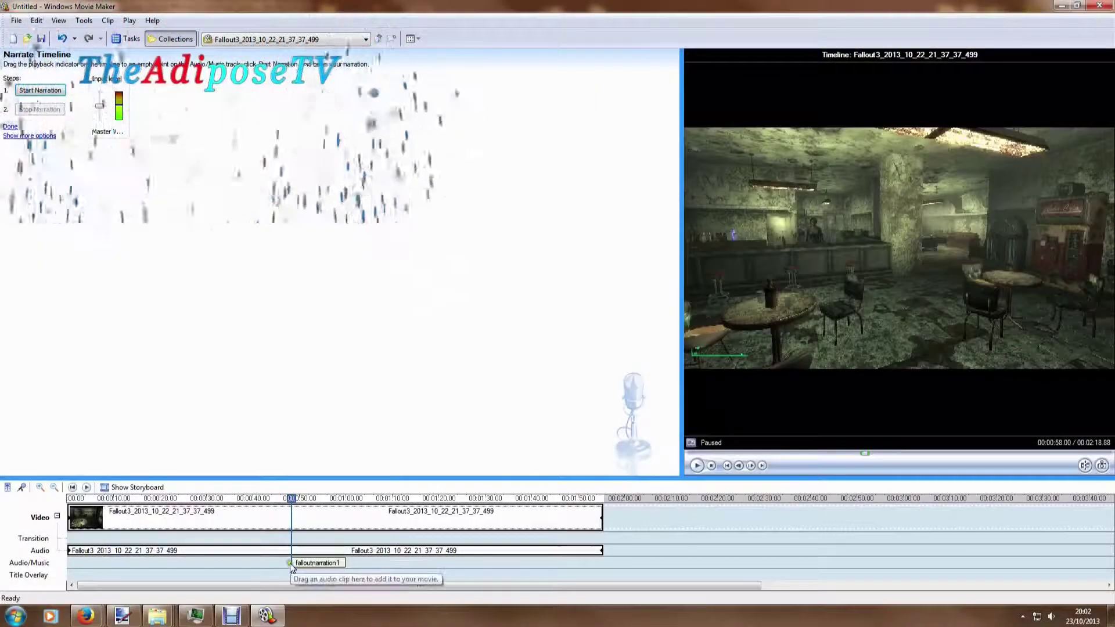
Enlarge the timeline tracks, select the falloutnarration1 clip, and play then stop the preview.
drag(169, 478, 180, 373)
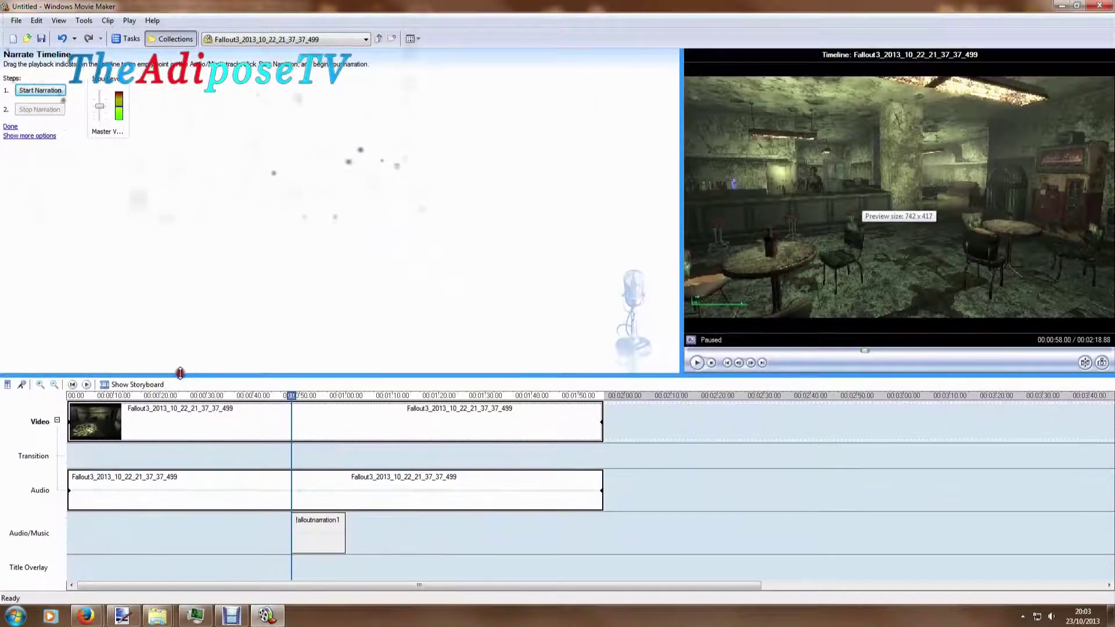
click(314, 538)
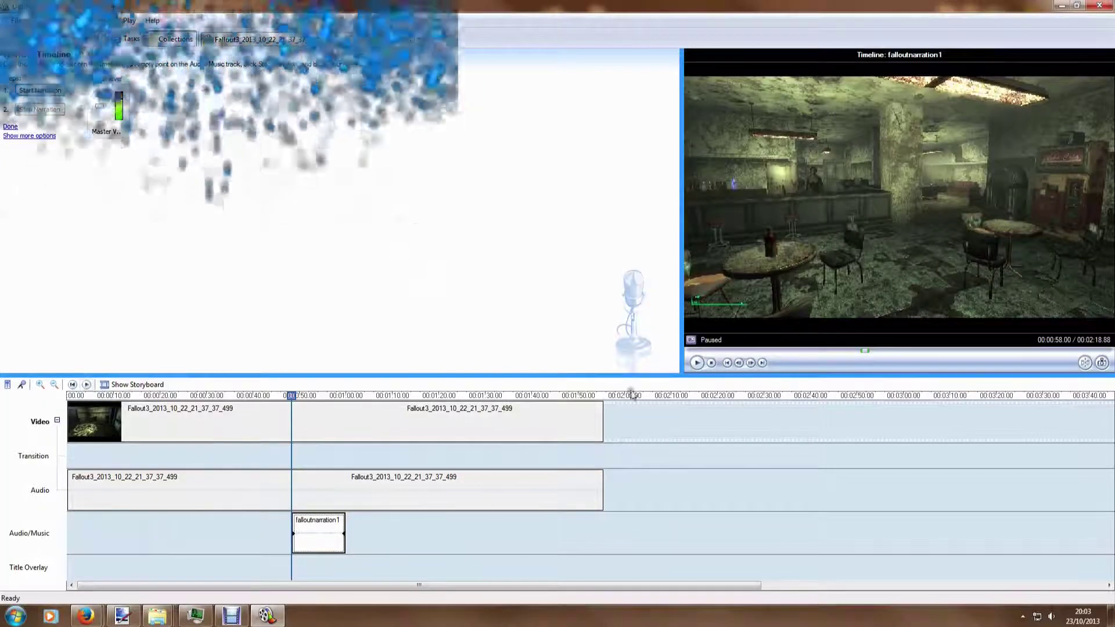
click(695, 364)
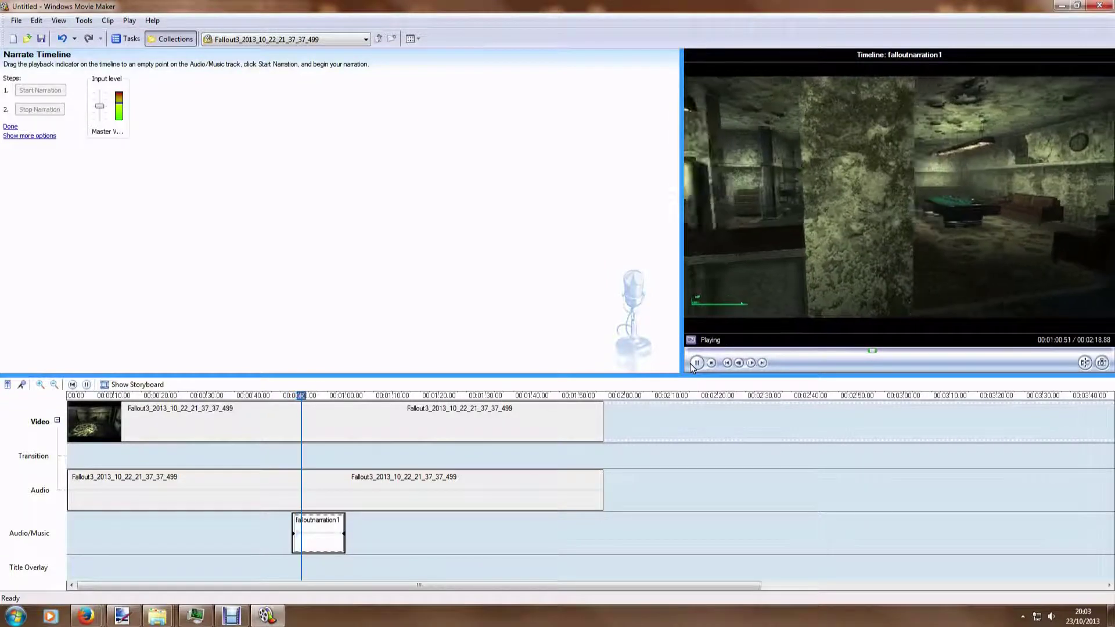
click(712, 363)
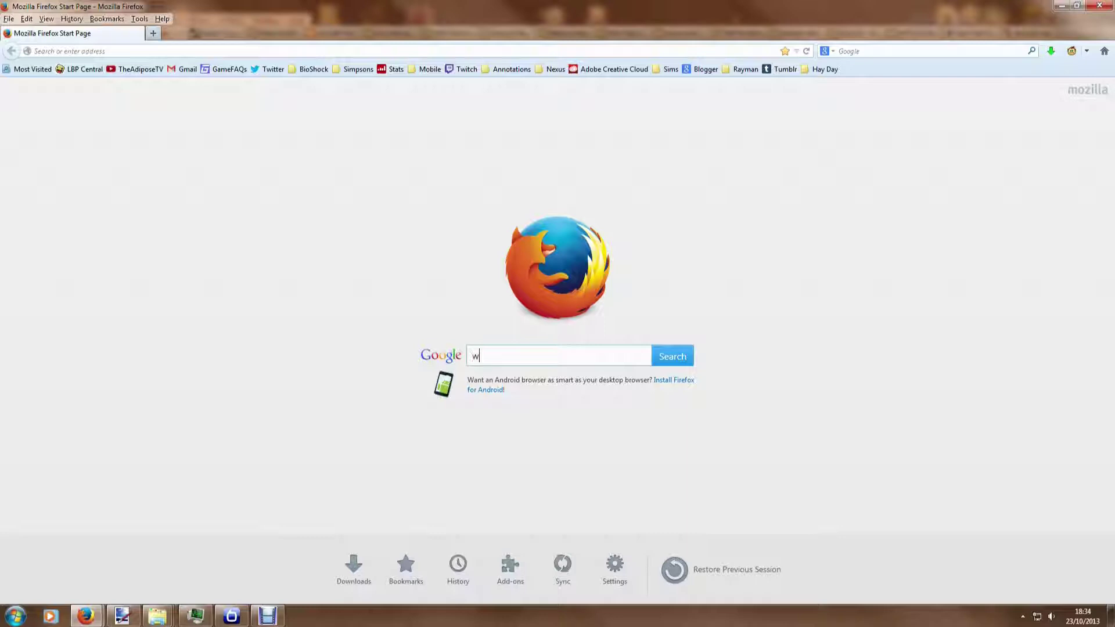
Search Google for 'windows movie maker'.
text(indows movie maker)
key(Return)
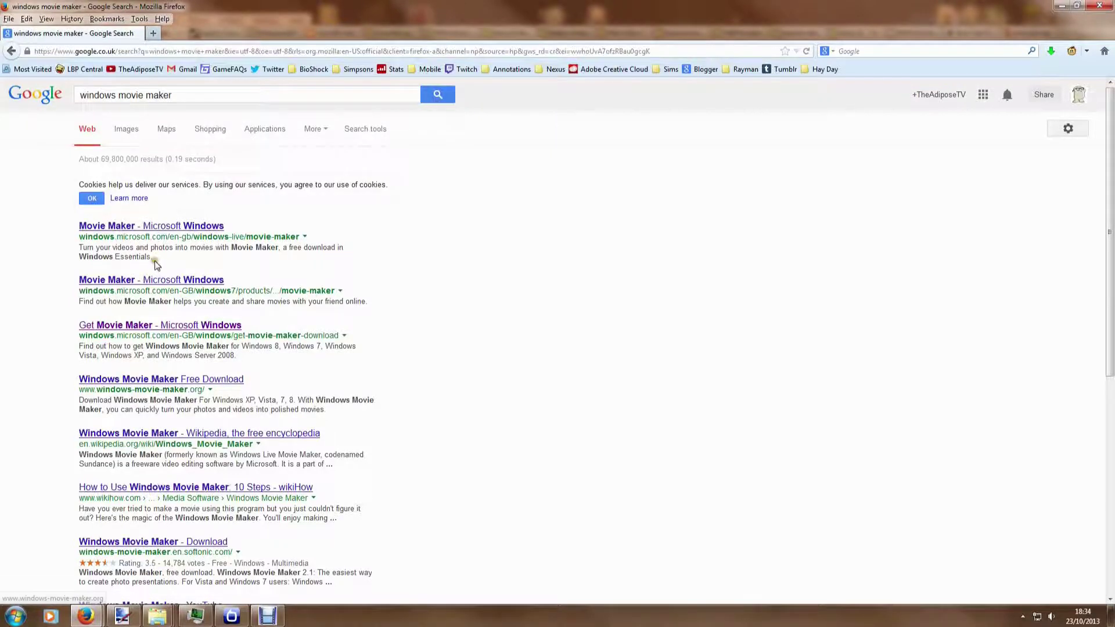
click(14, 617)
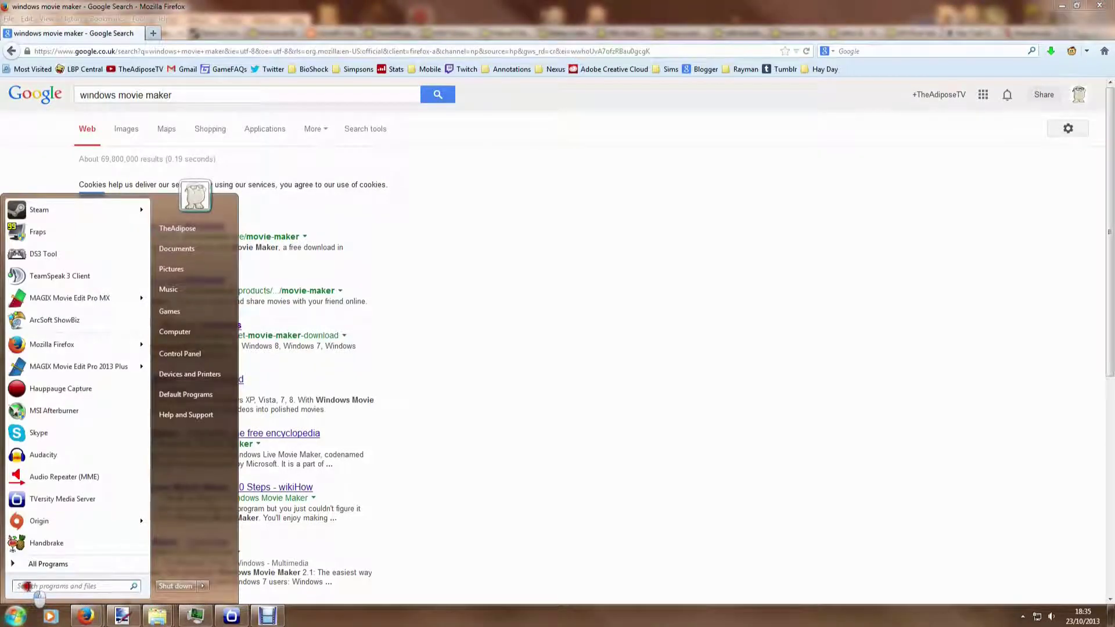
text(movie)
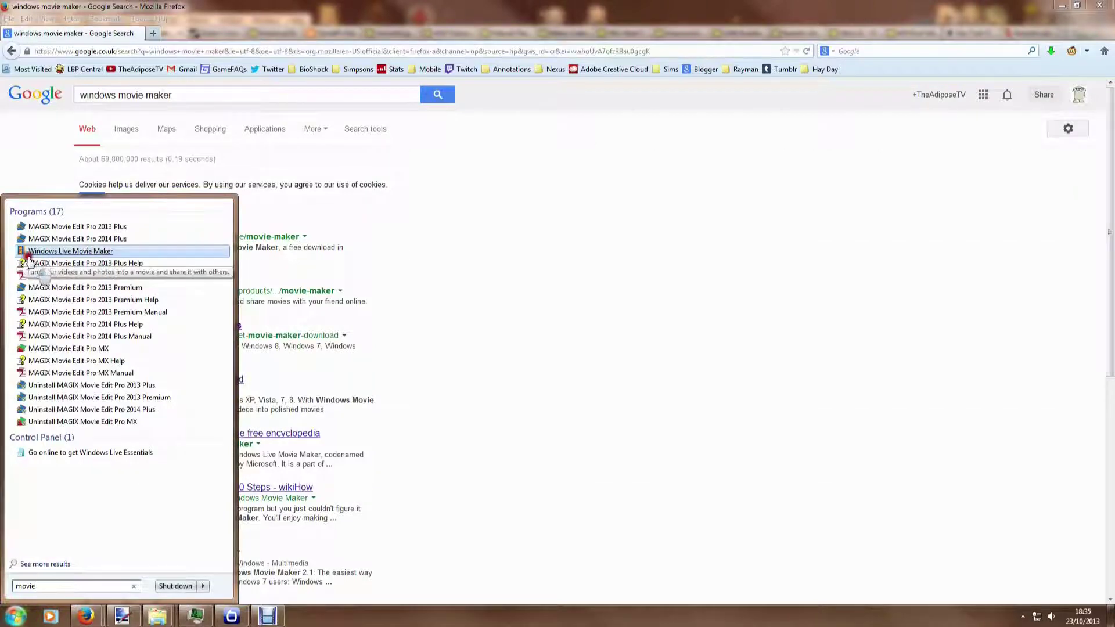
click(64, 251)
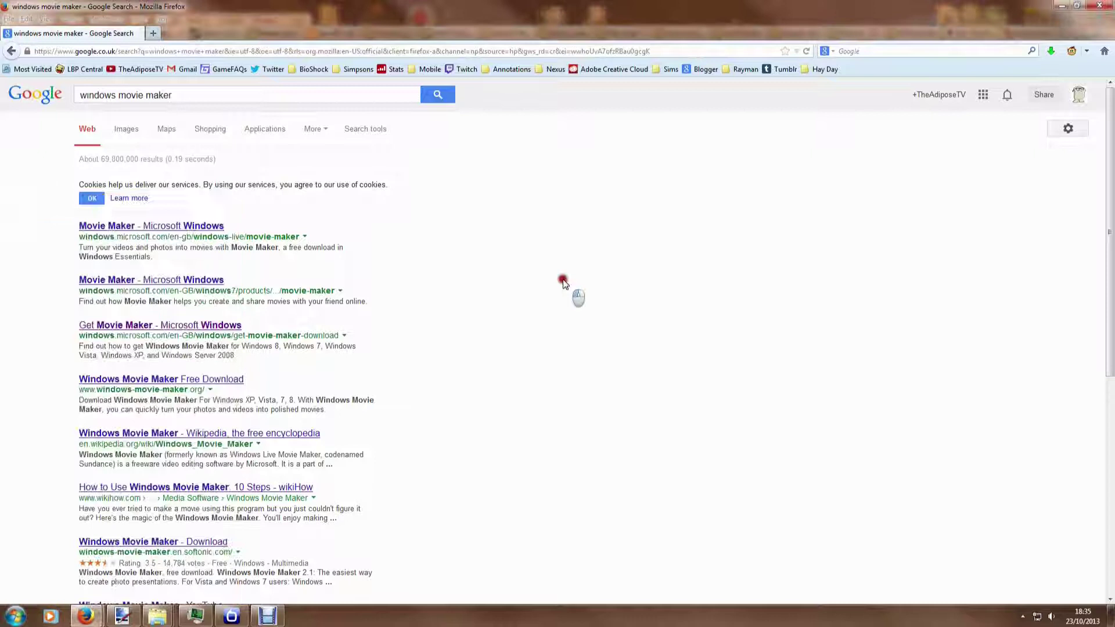
Open the official Movie Maker page, try its Download now link, then return to the results.
click(144, 230)
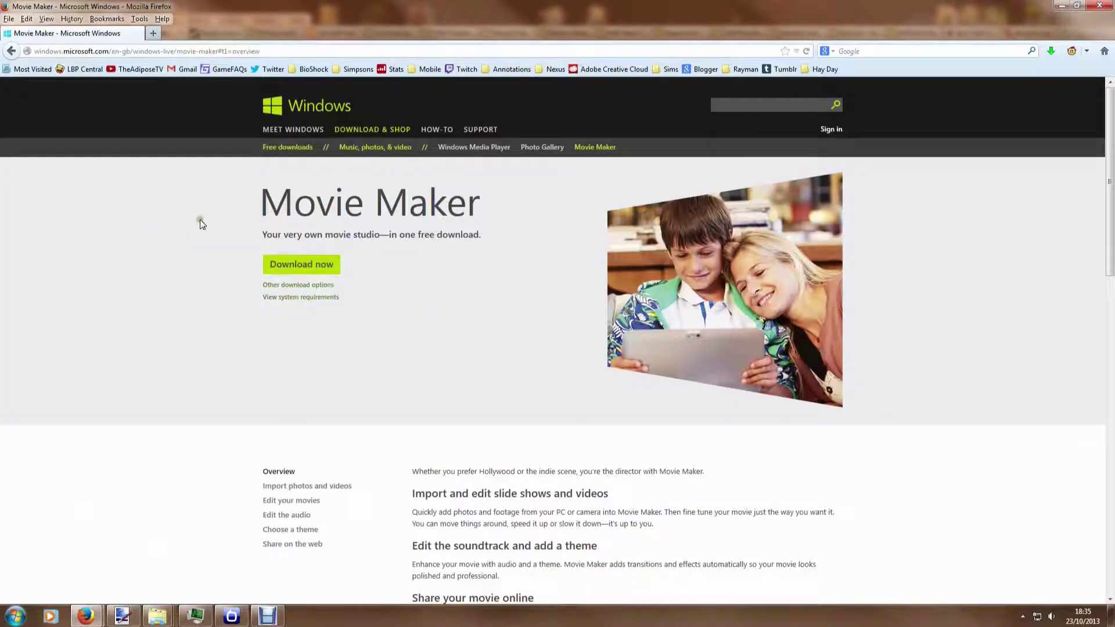
click(313, 261)
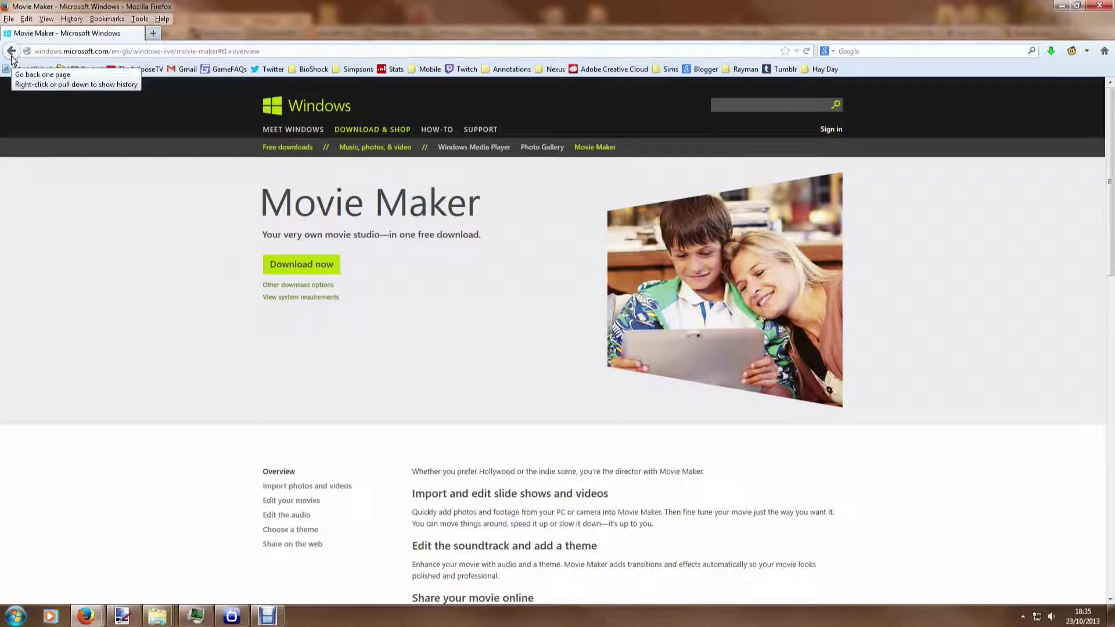
click(12, 55)
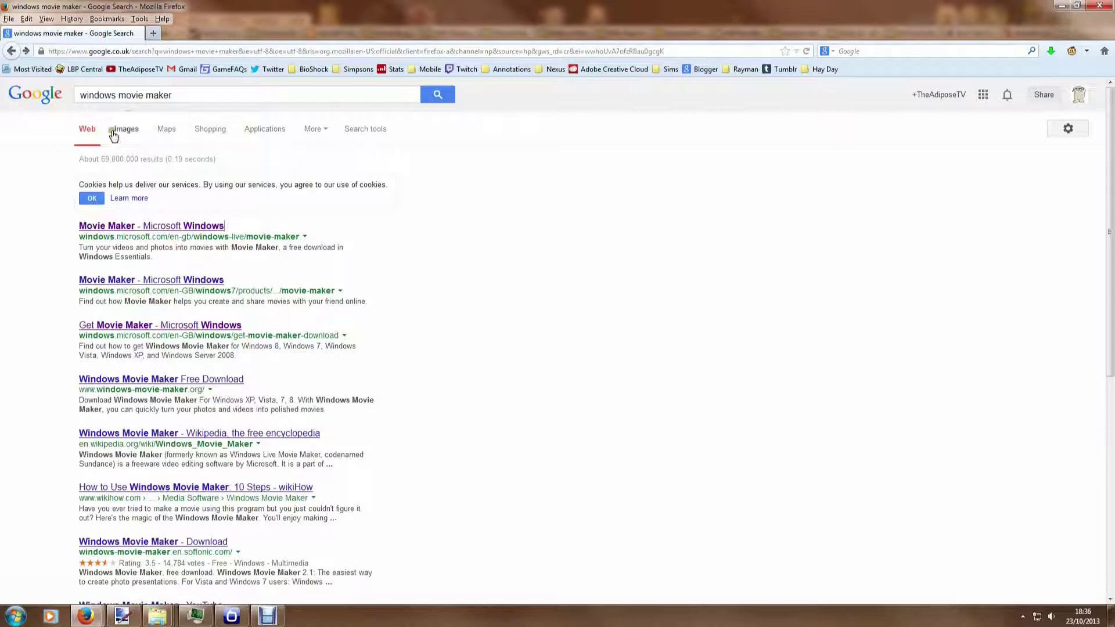
Search for 'windows movie maker 2.6' and open the official Microsoft download result.
click(185, 99)
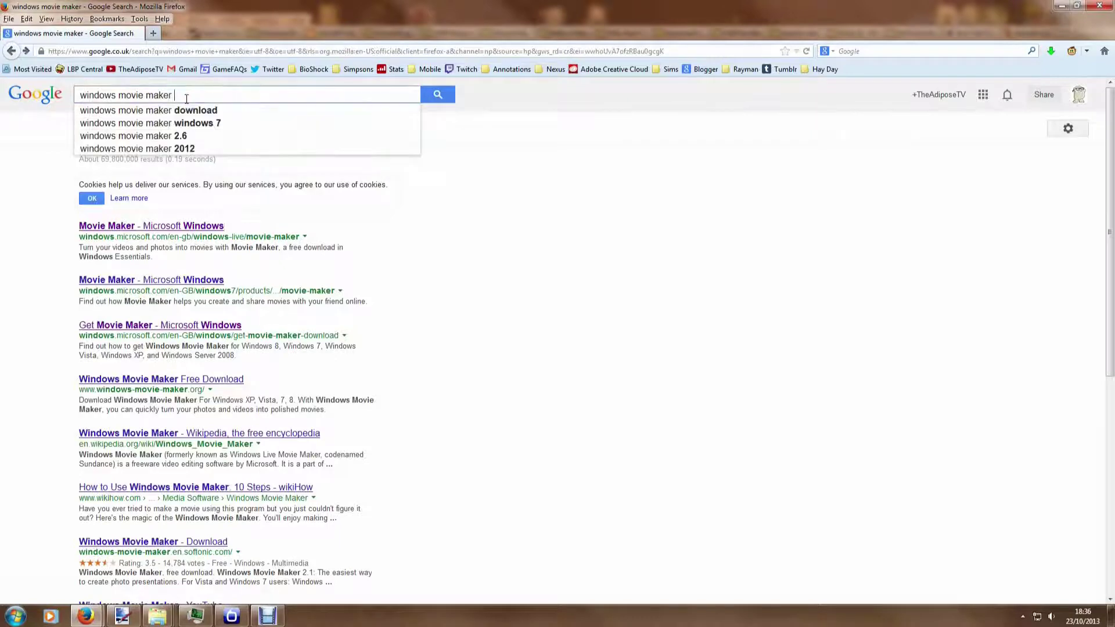
text(2.6)
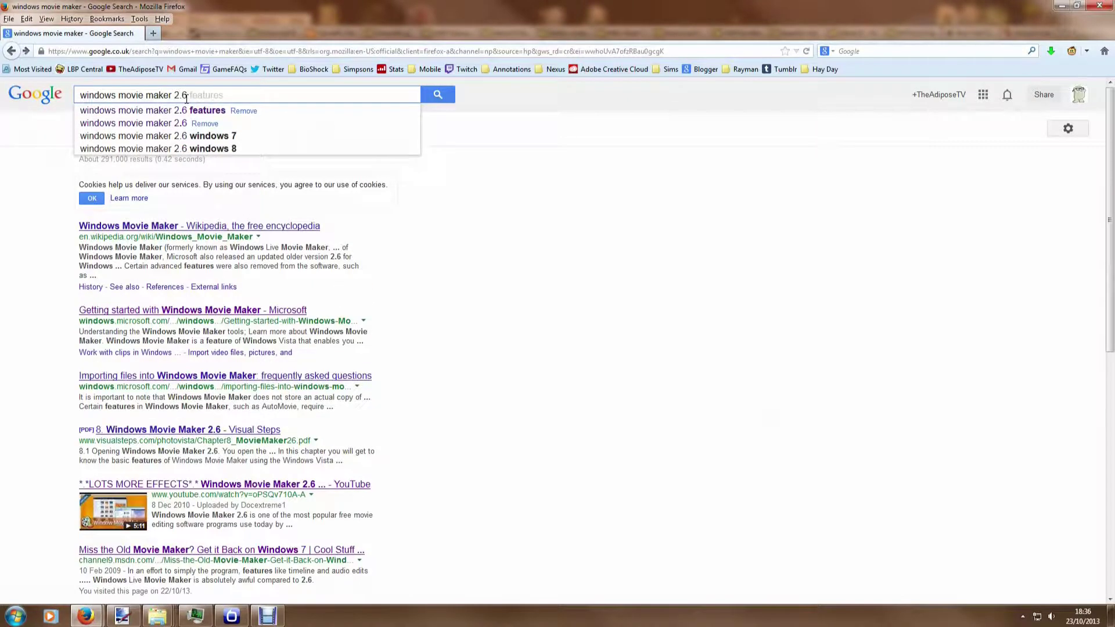
key(Return)
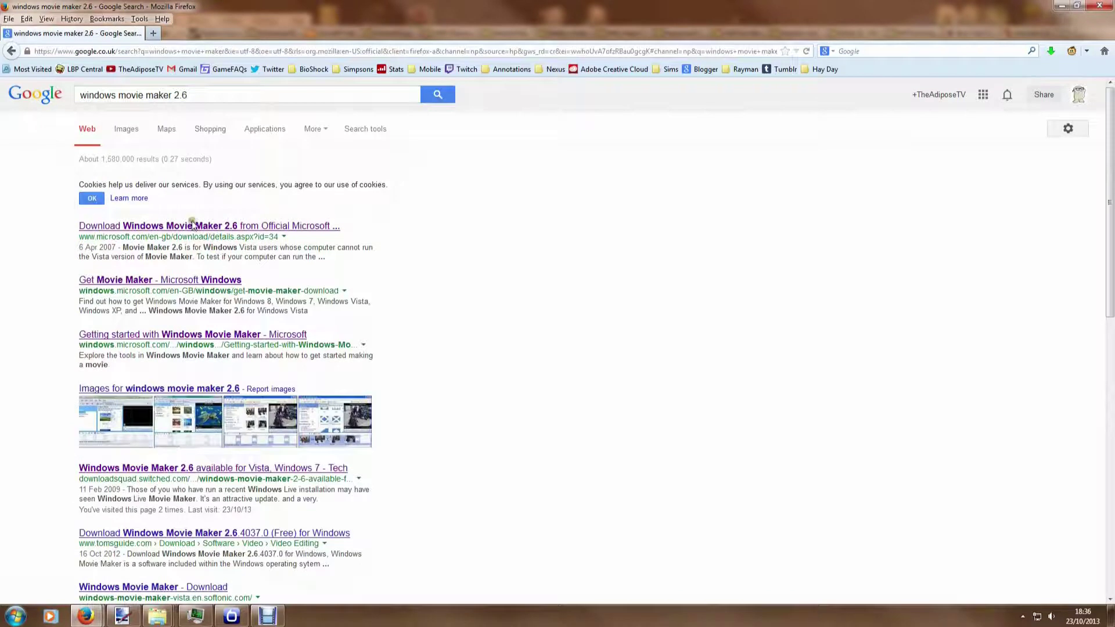
click(158, 228)
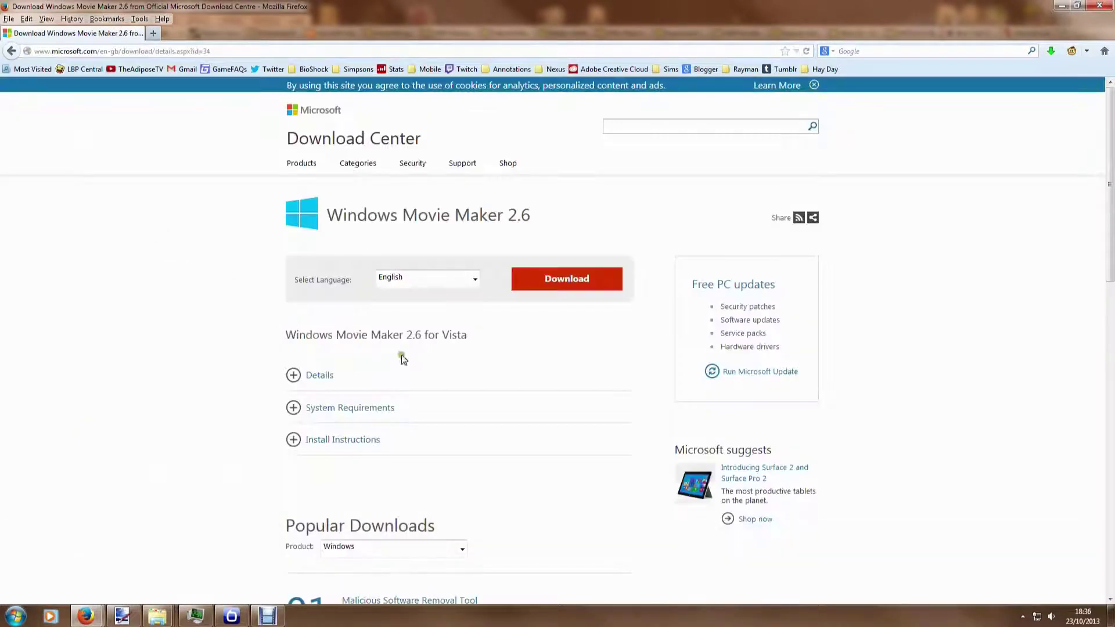
Highlight part of the Movie Maker 2.6 heading, then bring back the My Movie project in Windows Live Movie Maker.
drag(359, 335, 474, 343)
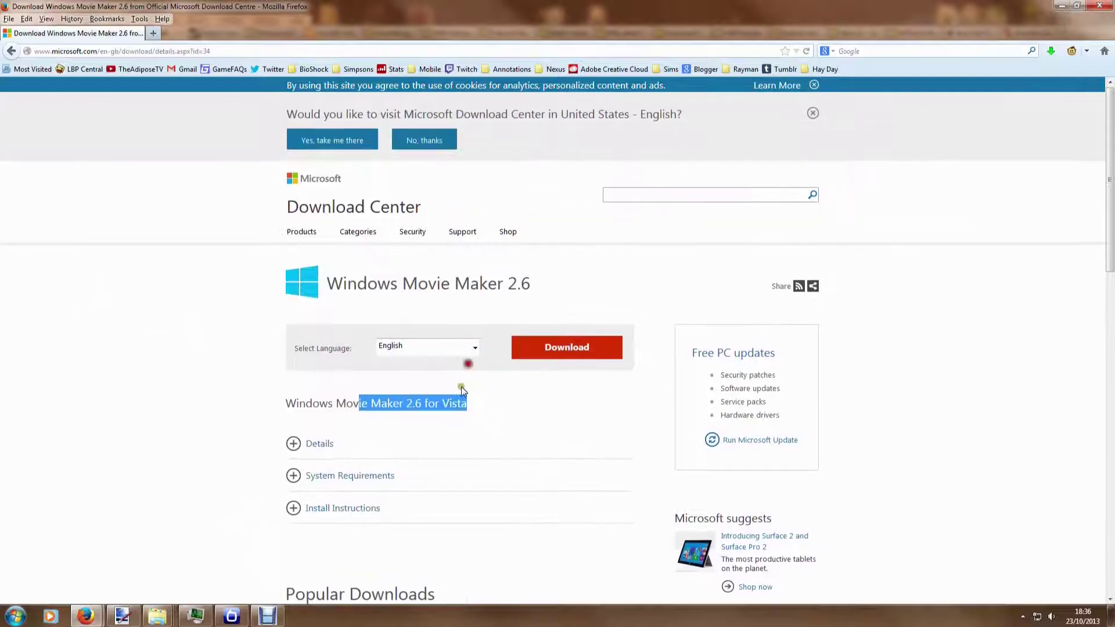
click(473, 402)
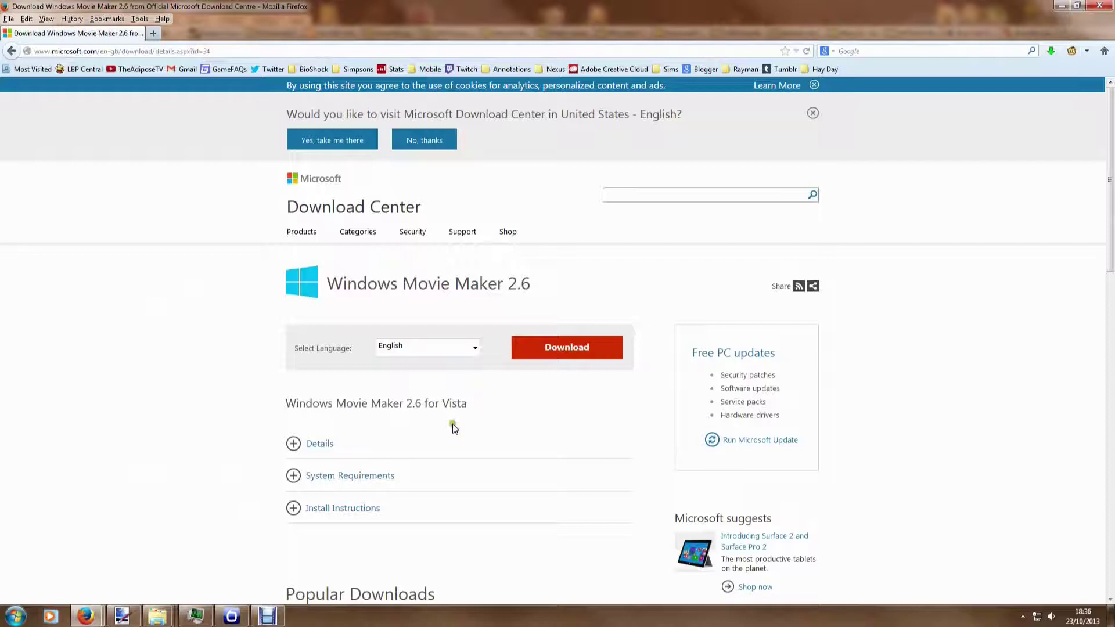
click(294, 534)
mouse_move(260, 622)
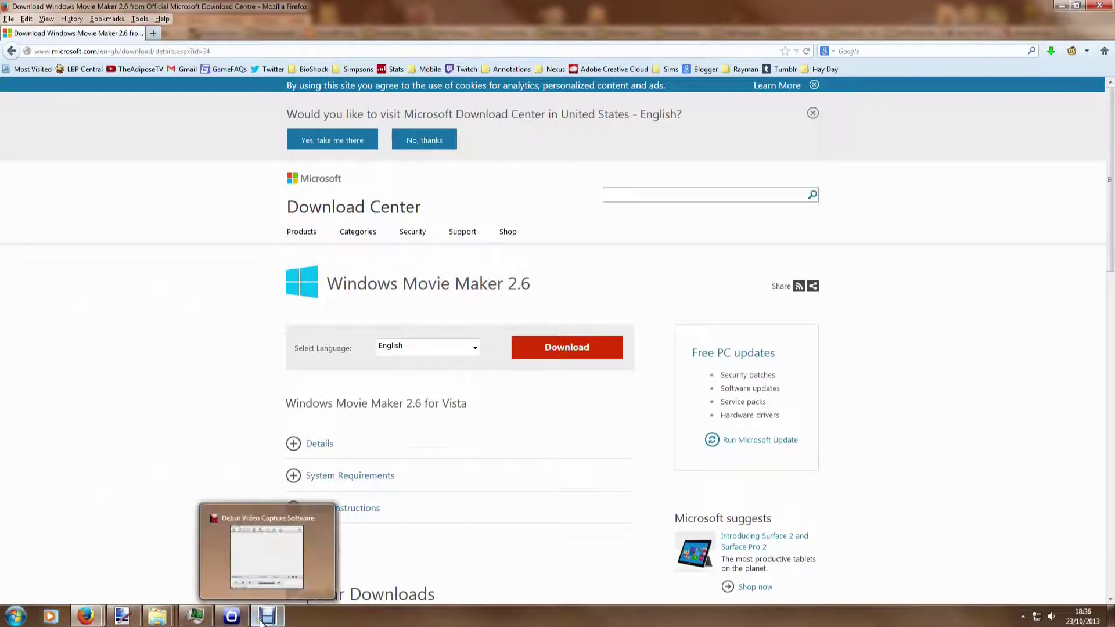
click(116, 337)
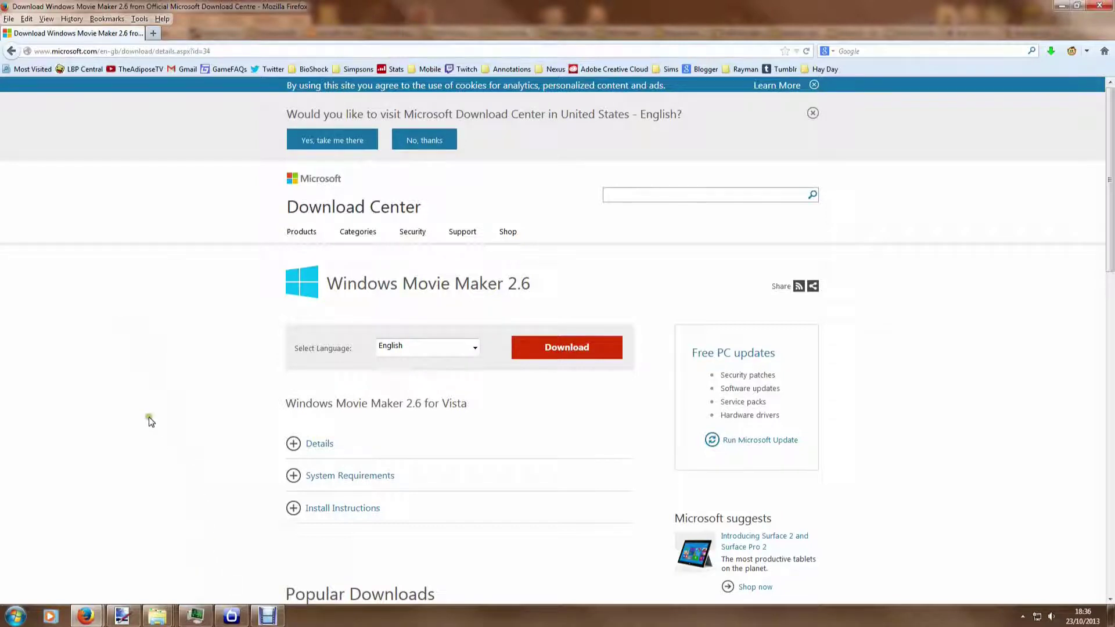
click(251, 564)
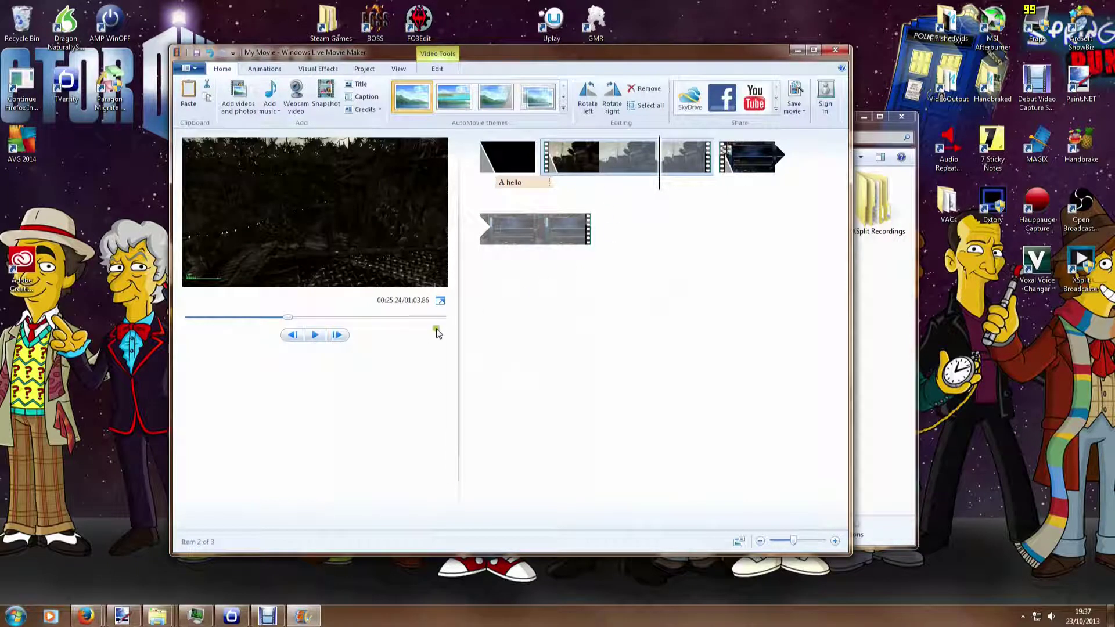
Shift the window left, play and rewind the My Movie preview, then choose Add videos and photos.
drag(383, 55, 304, 56)
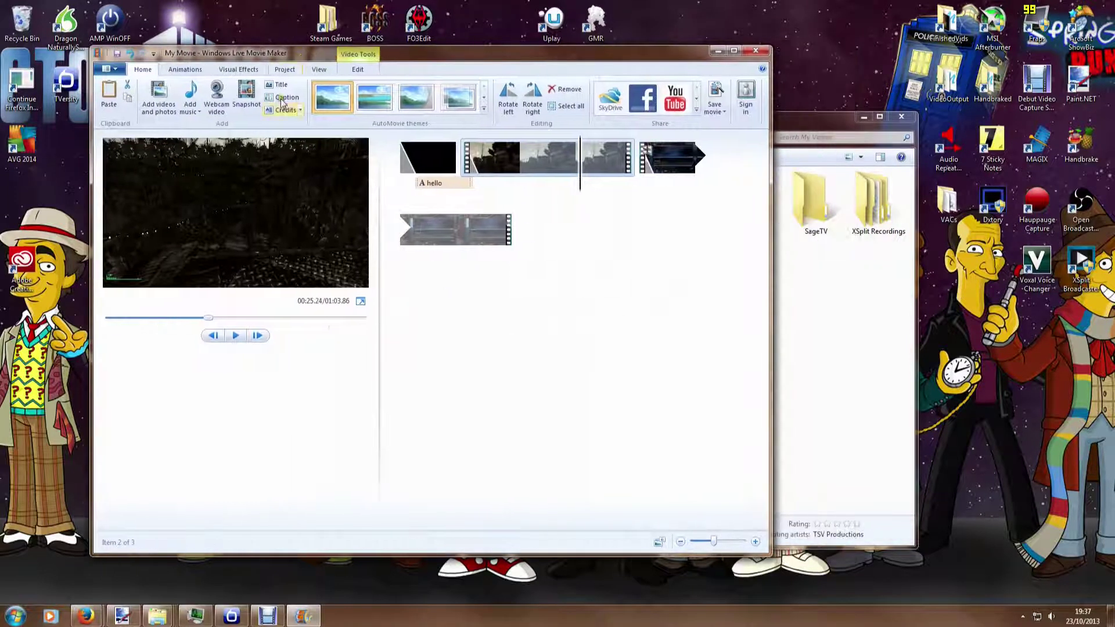
click(236, 336)
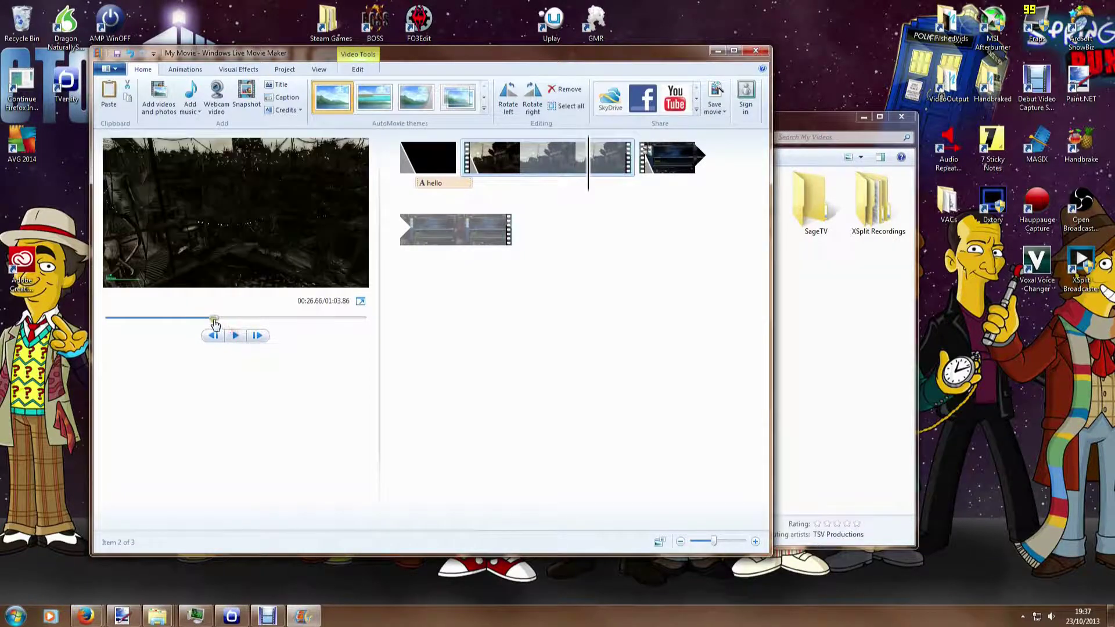
drag(212, 318, 107, 324)
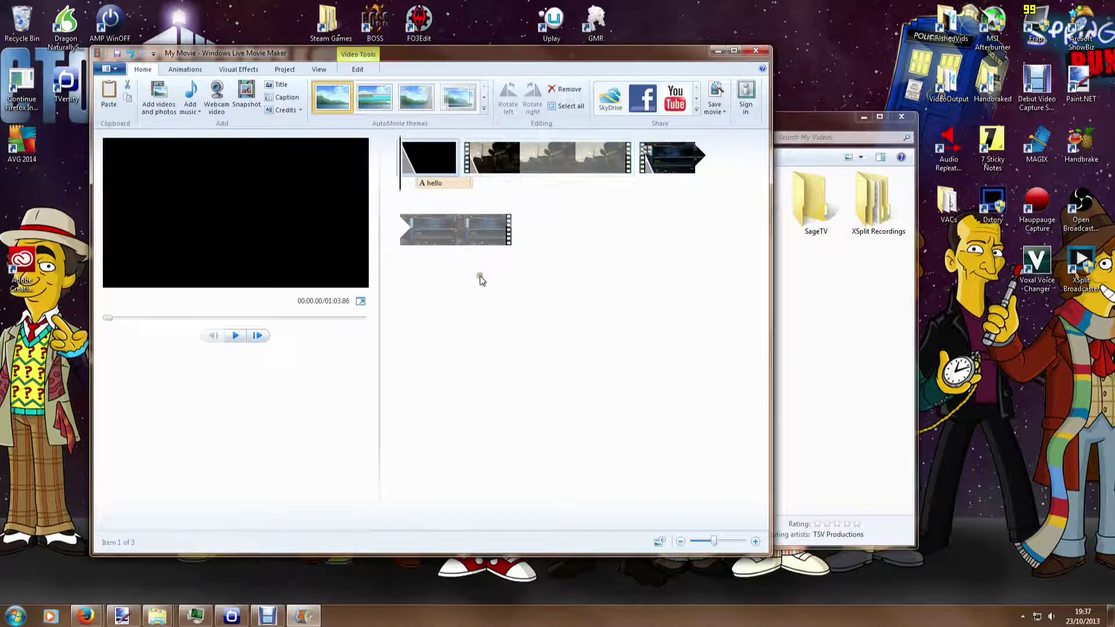
right_click(476, 334)
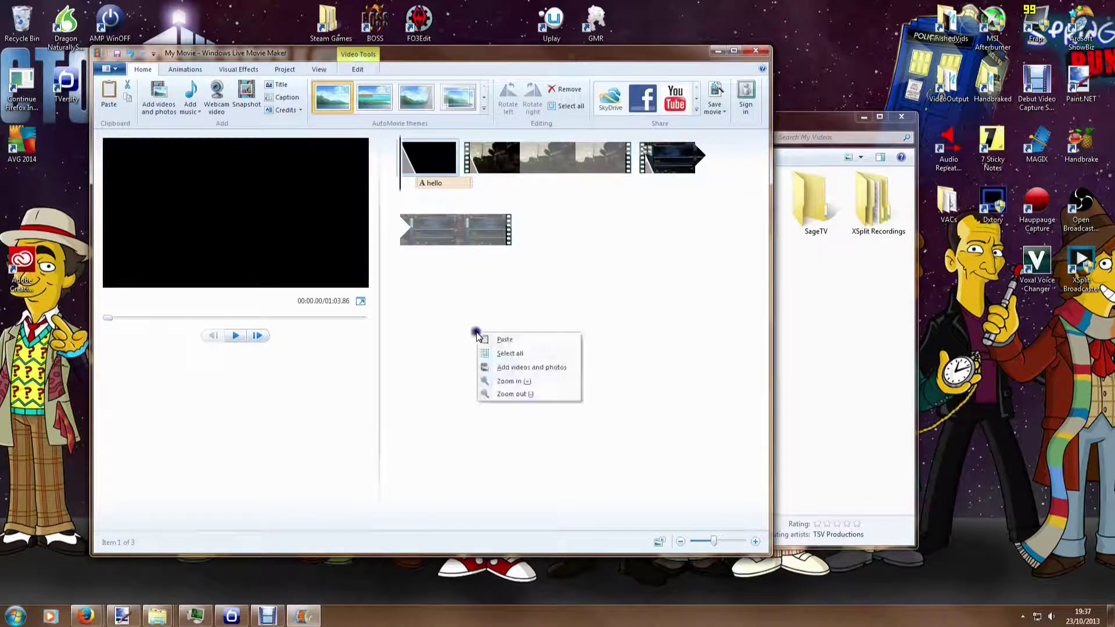
click(505, 367)
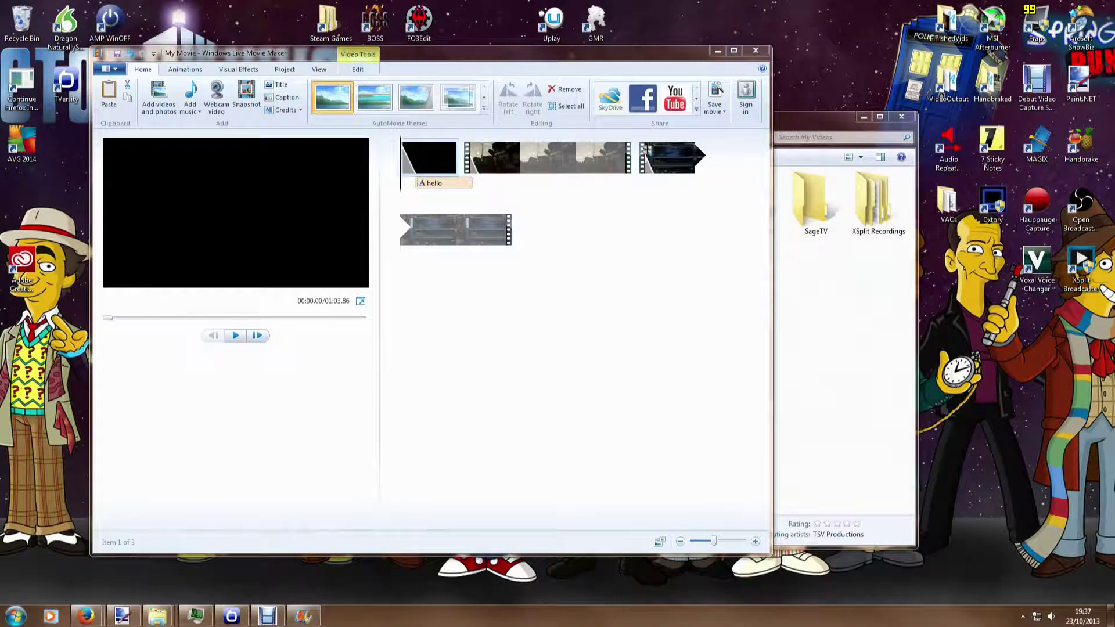
Drag Simpsons-tapped-out-level-36.m4v from the videos folder onto the storyboard as the fourth clip.
click(157, 615)
drag(957, 213, 843, 140)
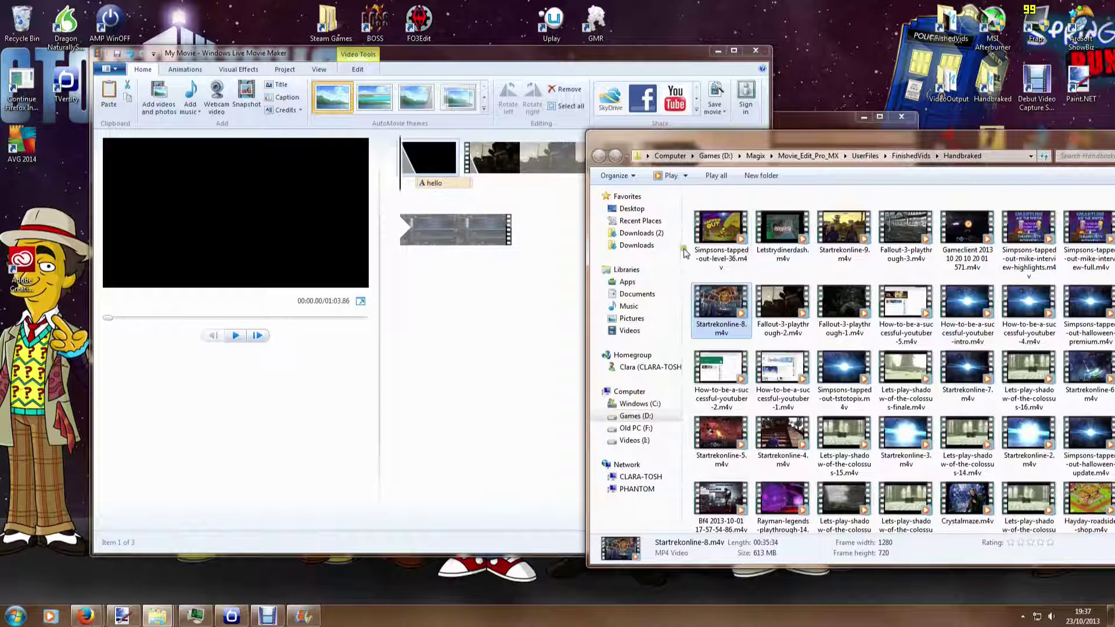
click(706, 233)
drag(706, 233, 546, 265)
drag(763, 232, 729, 186)
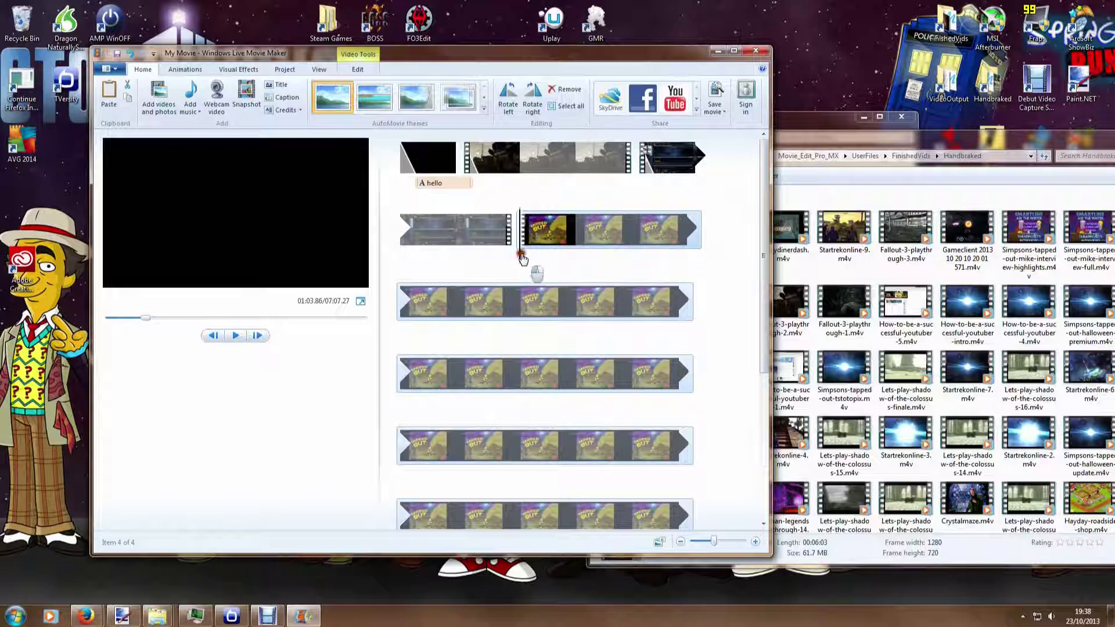
Set the Simpsons clip's start point at a position partway into the clip.
drag(523, 251, 531, 314)
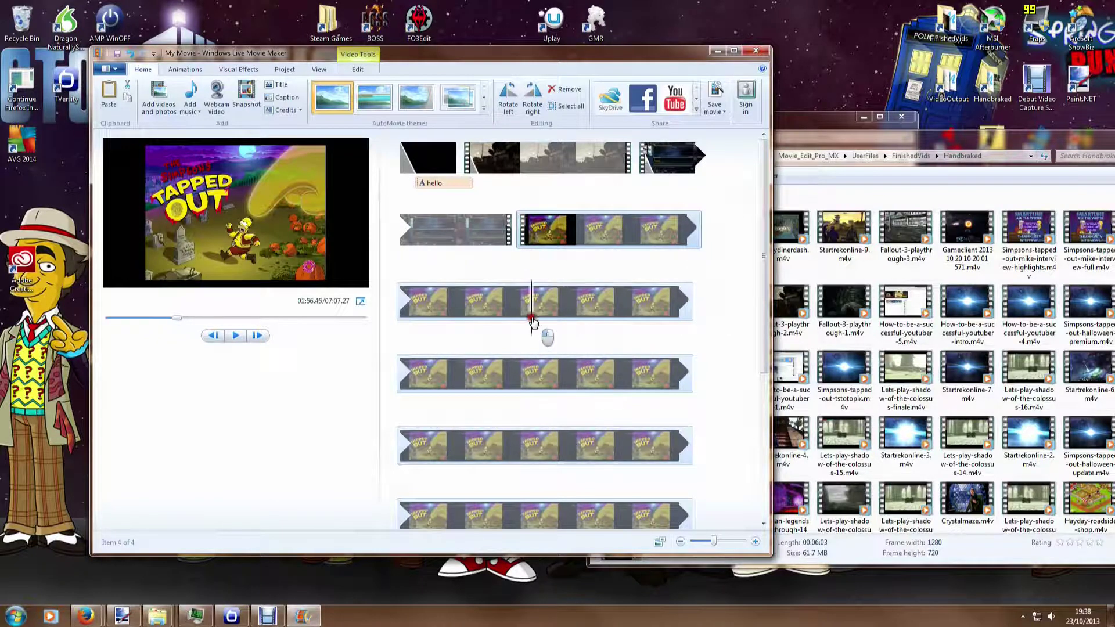
right_click(534, 307)
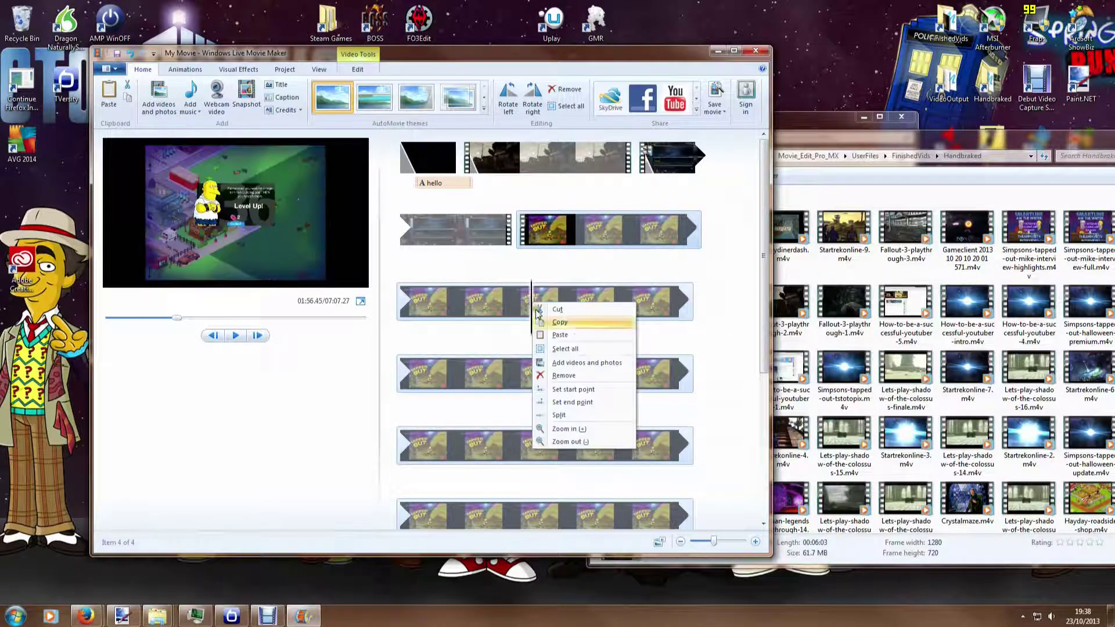
click(561, 392)
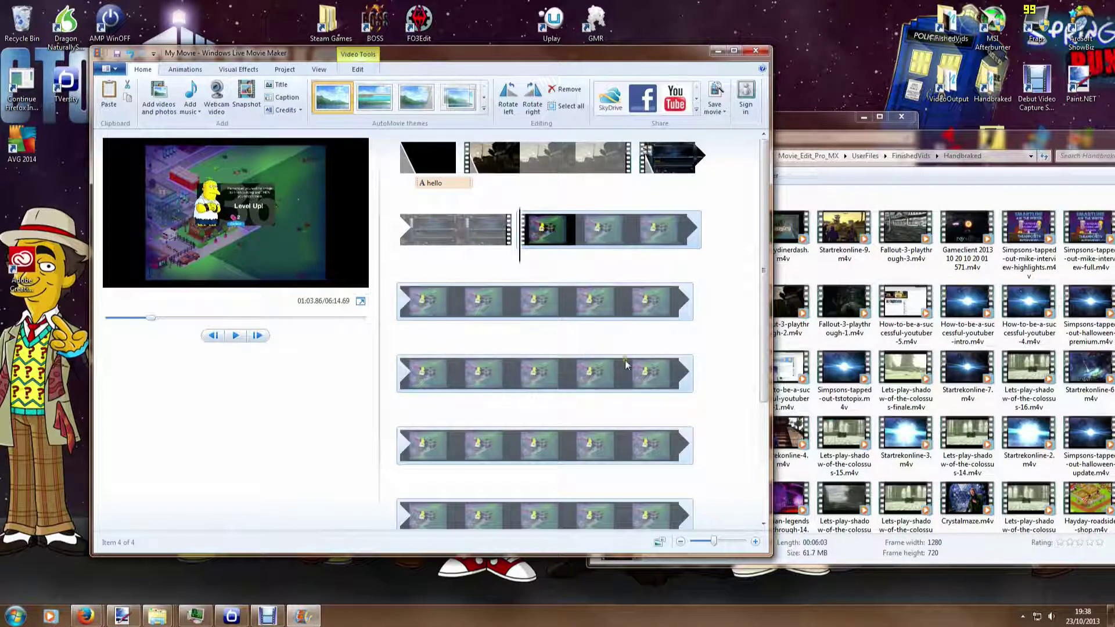
Play to a later moment, stop, and set the end point there, so the movie runs 02:12.69.
click(623, 302)
click(235, 336)
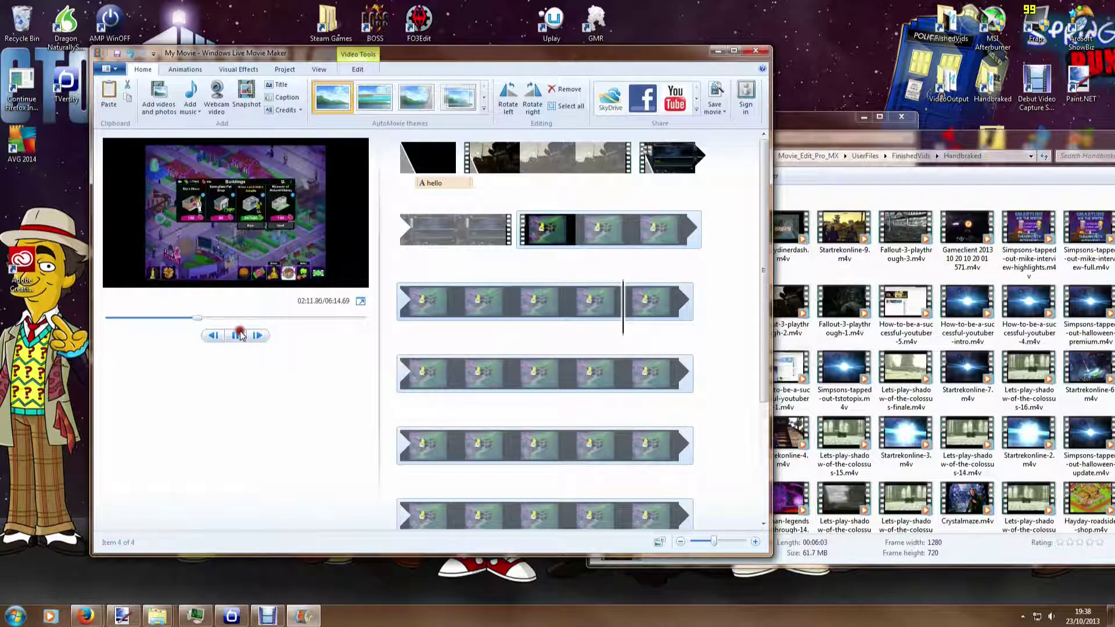
key(space)
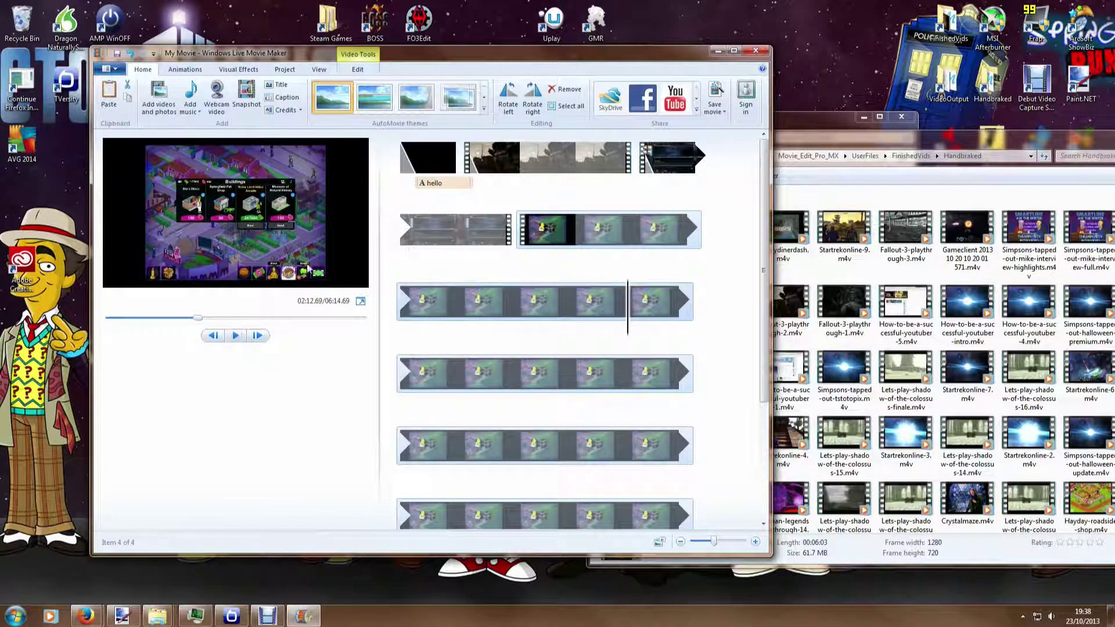
right_click(631, 304)
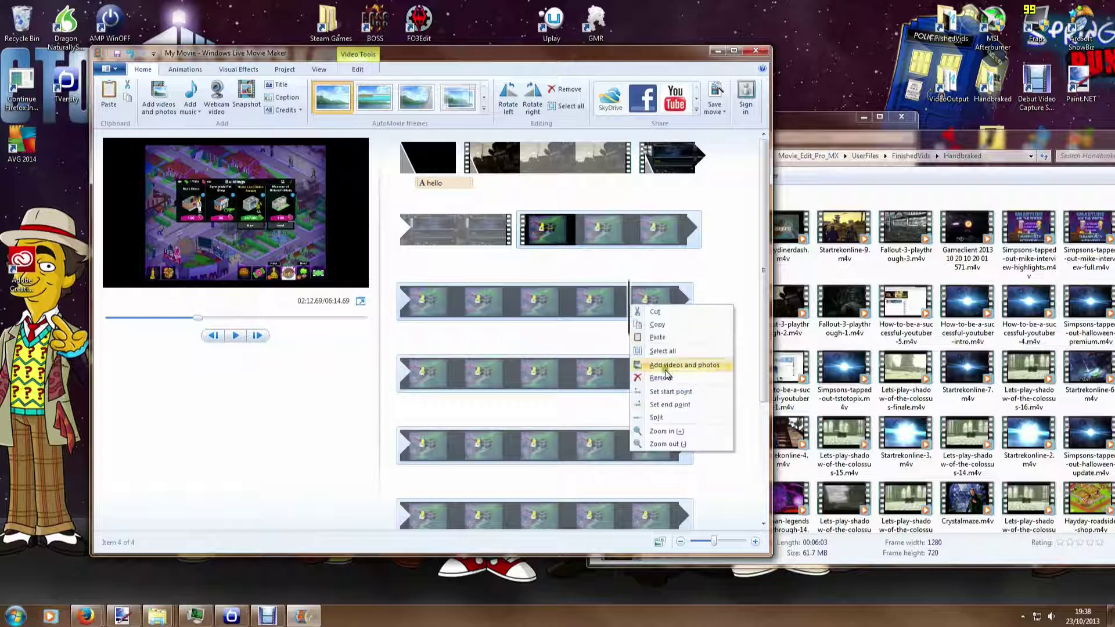
click(668, 405)
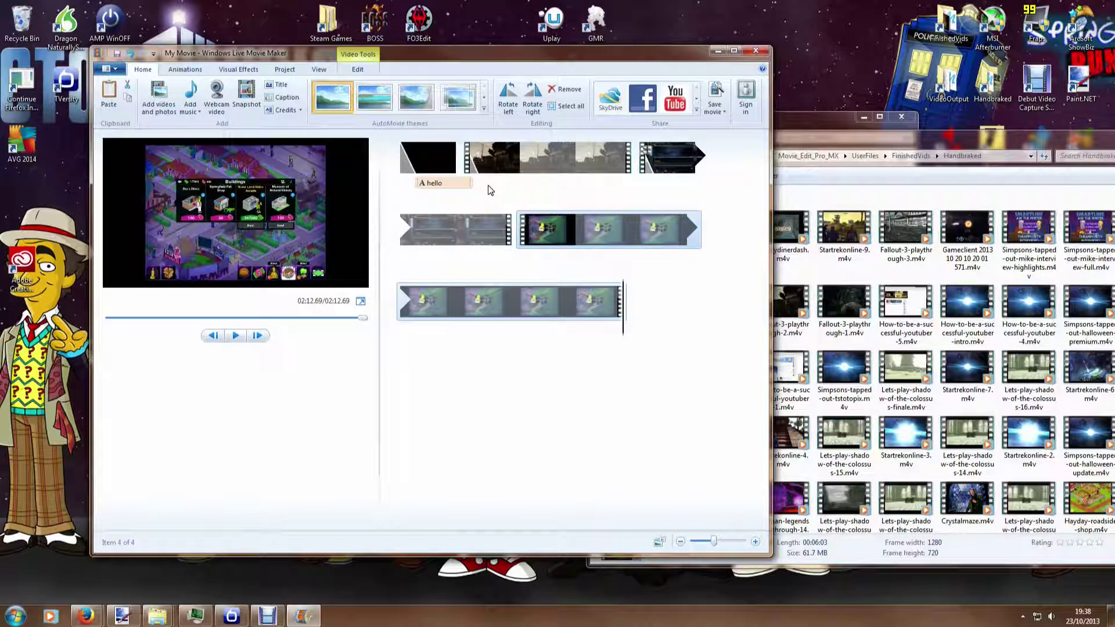
Preview the Fallout and Simpsons clips, then append a black 'Simpsons' credits card after the last clip.
click(523, 174)
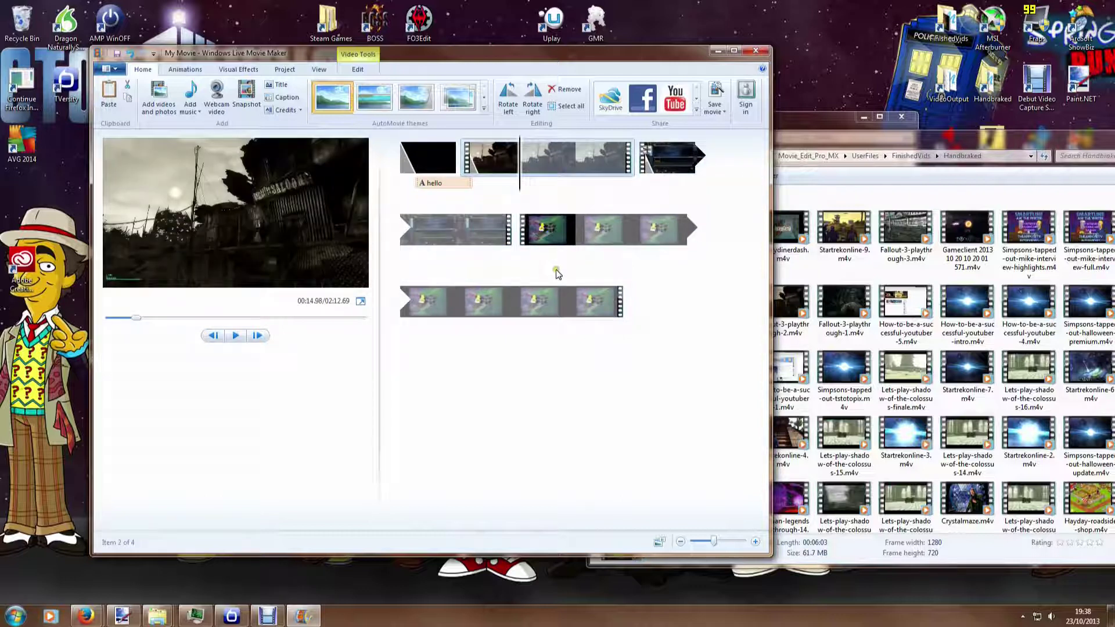
click(581, 245)
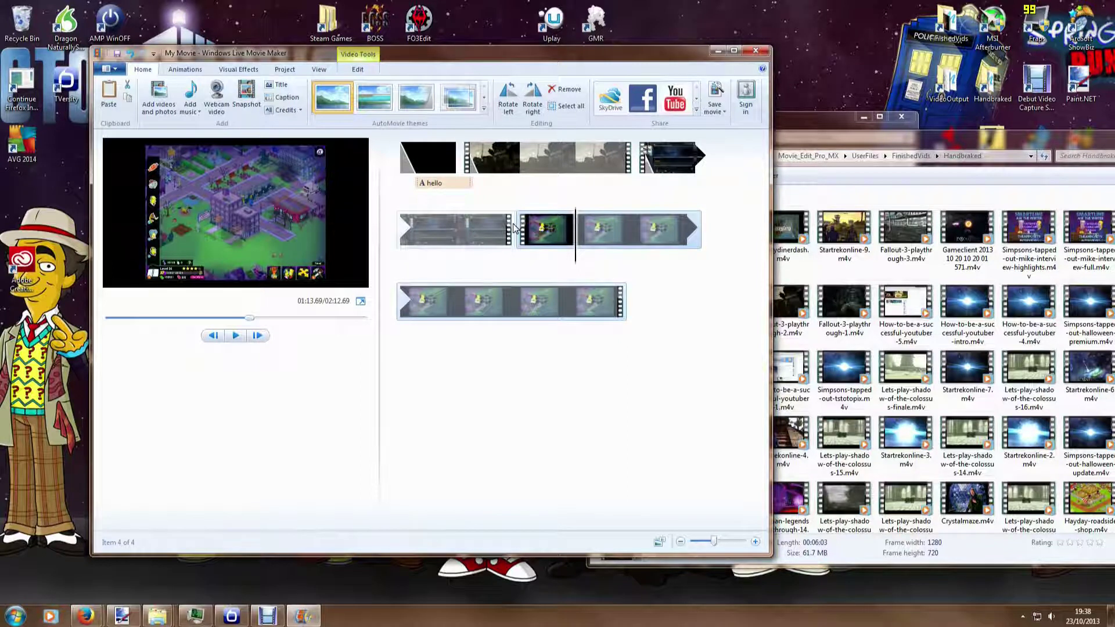
click(375, 104)
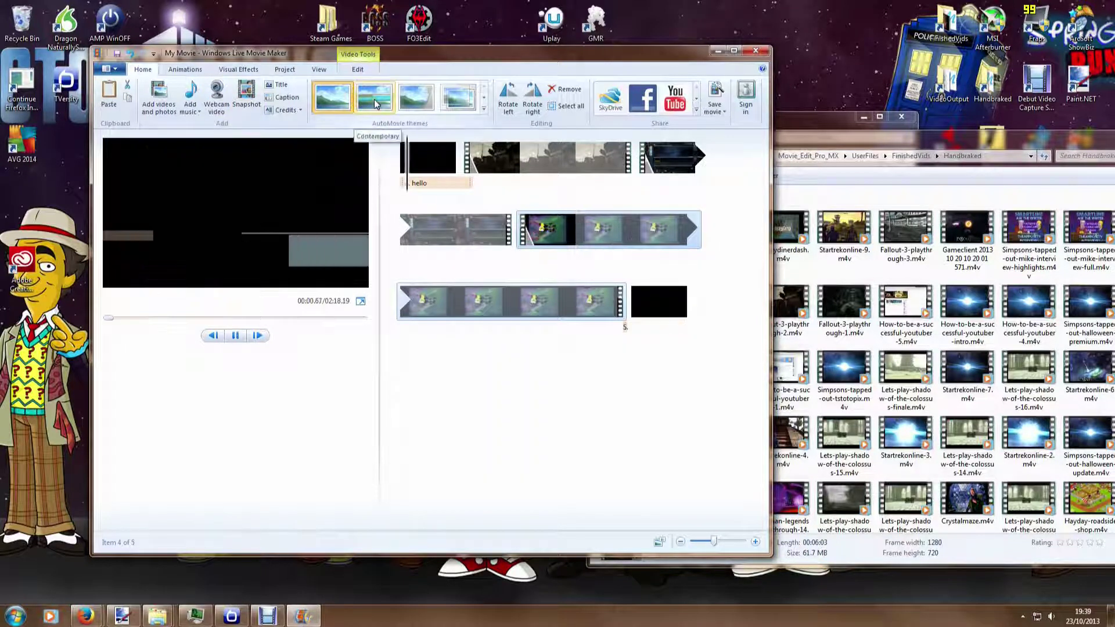
click(430, 158)
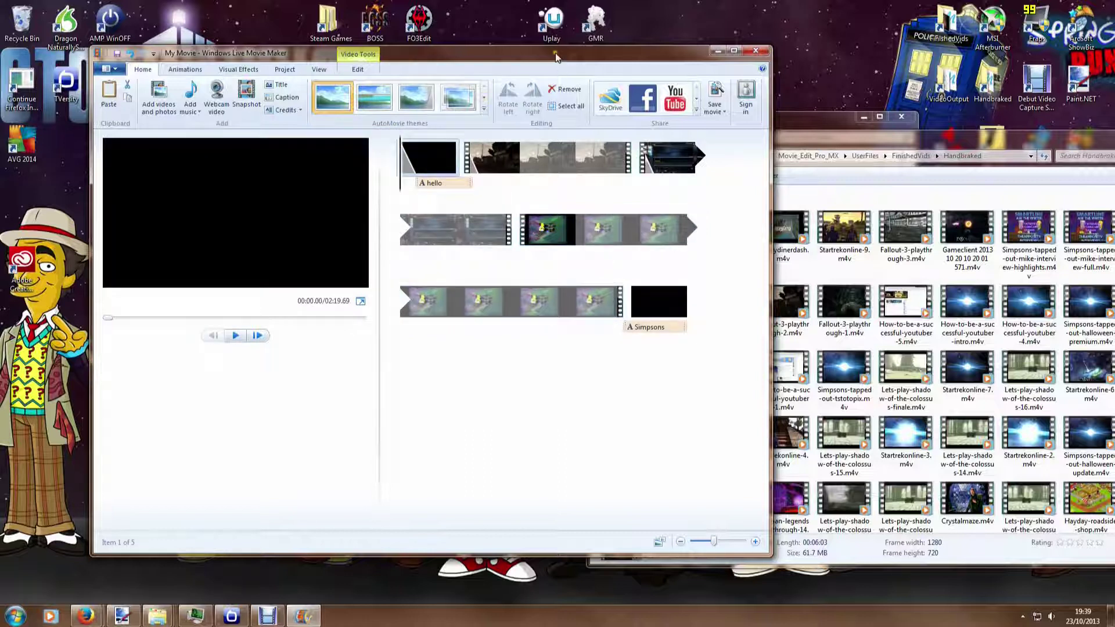
drag(556, 55, 637, 85)
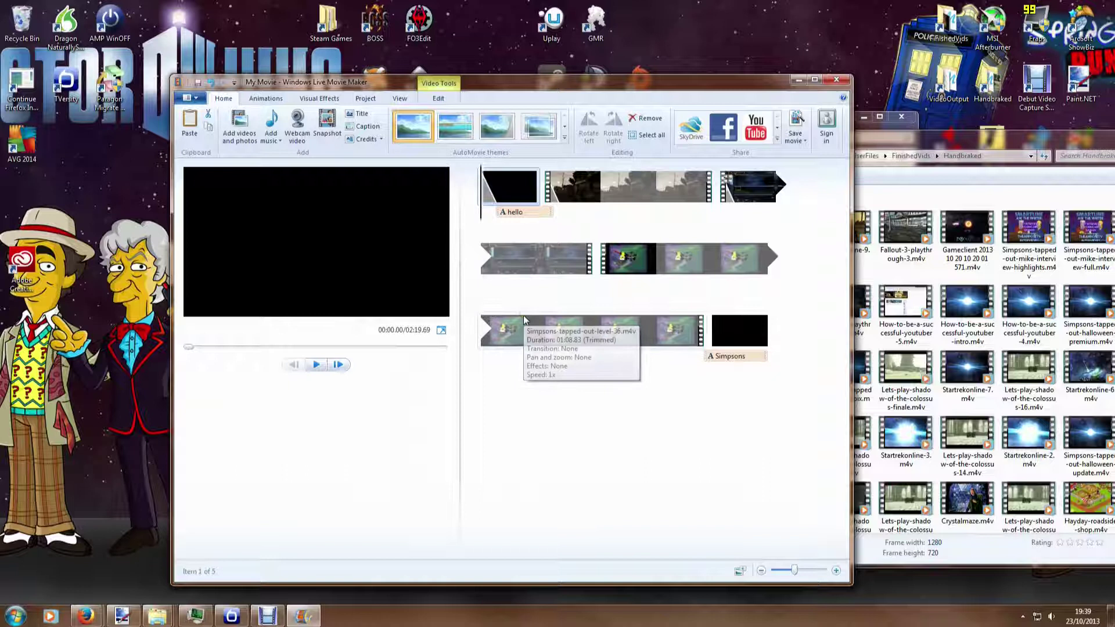
Expand the Share gallery of web publishing services, close it again, and nudge the window up.
click(777, 138)
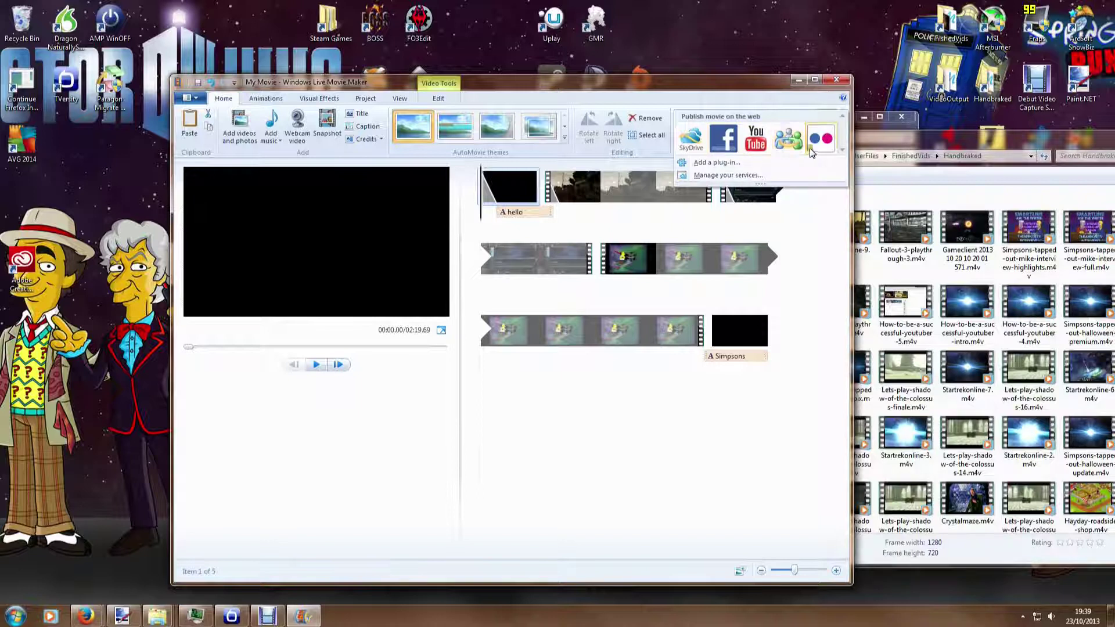
click(649, 86)
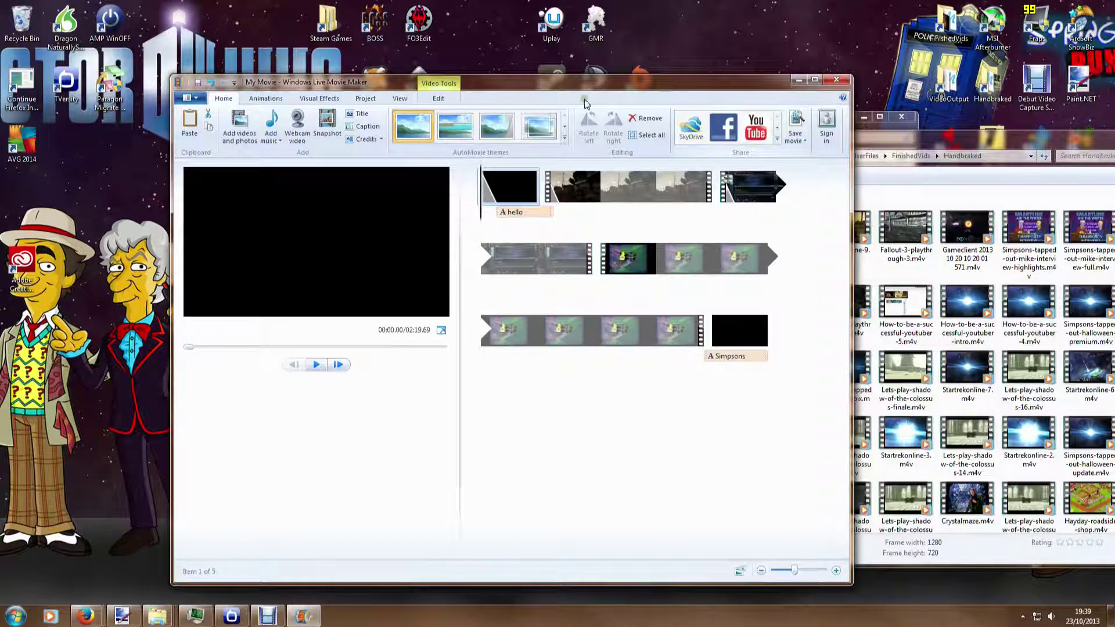
drag(493, 82, 485, 47)
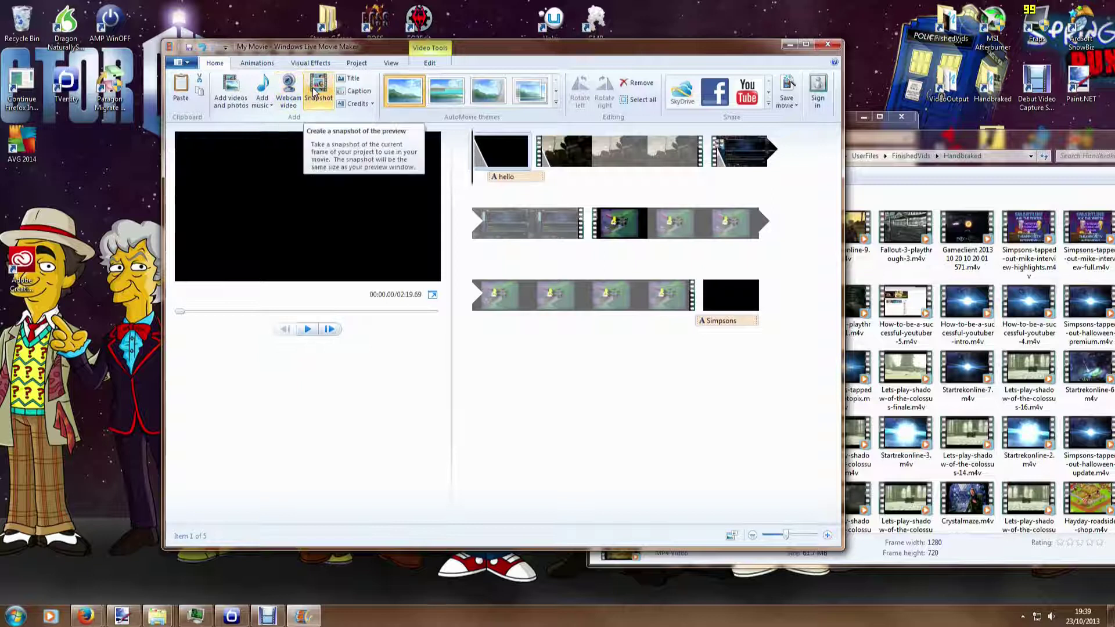
Open and close the Add music options, then switch to the classic Windows Movie Maker.
click(262, 103)
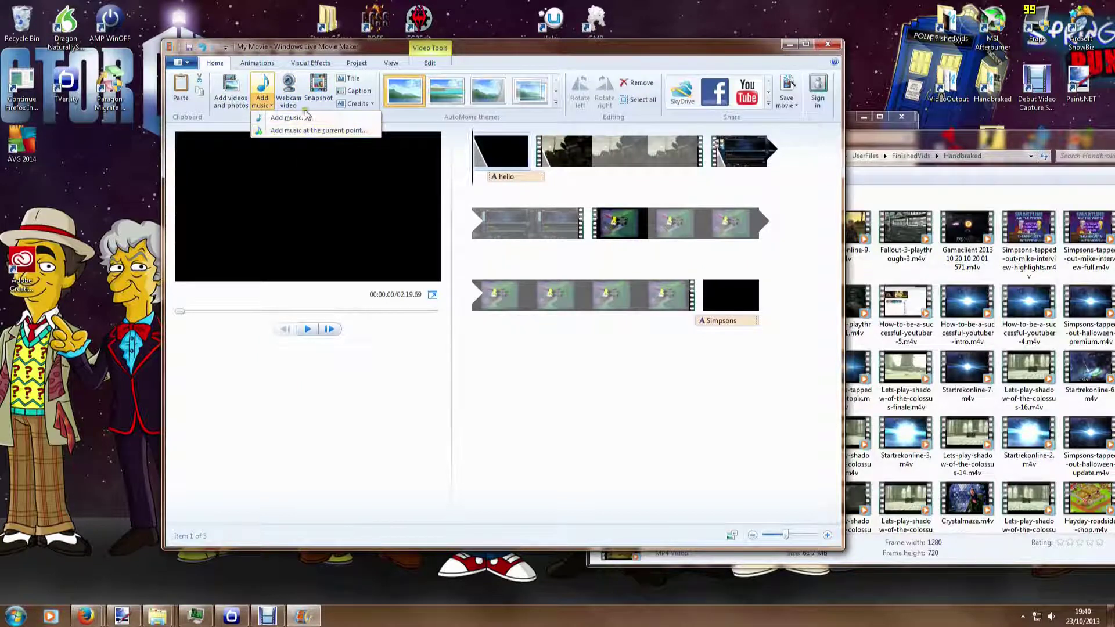
click(370, 50)
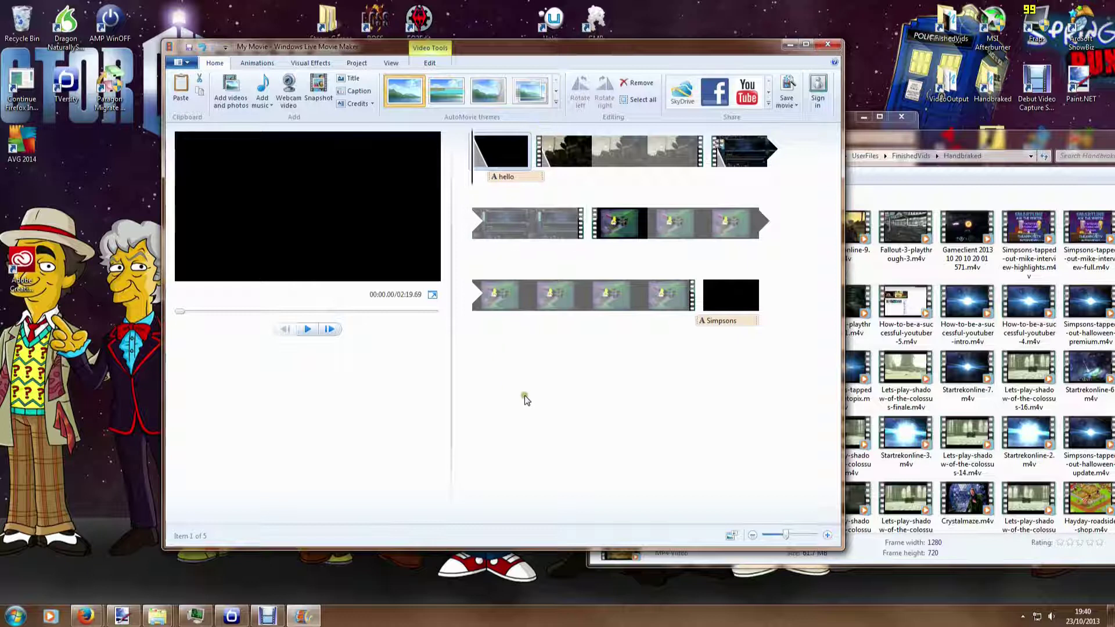
click(301, 616)
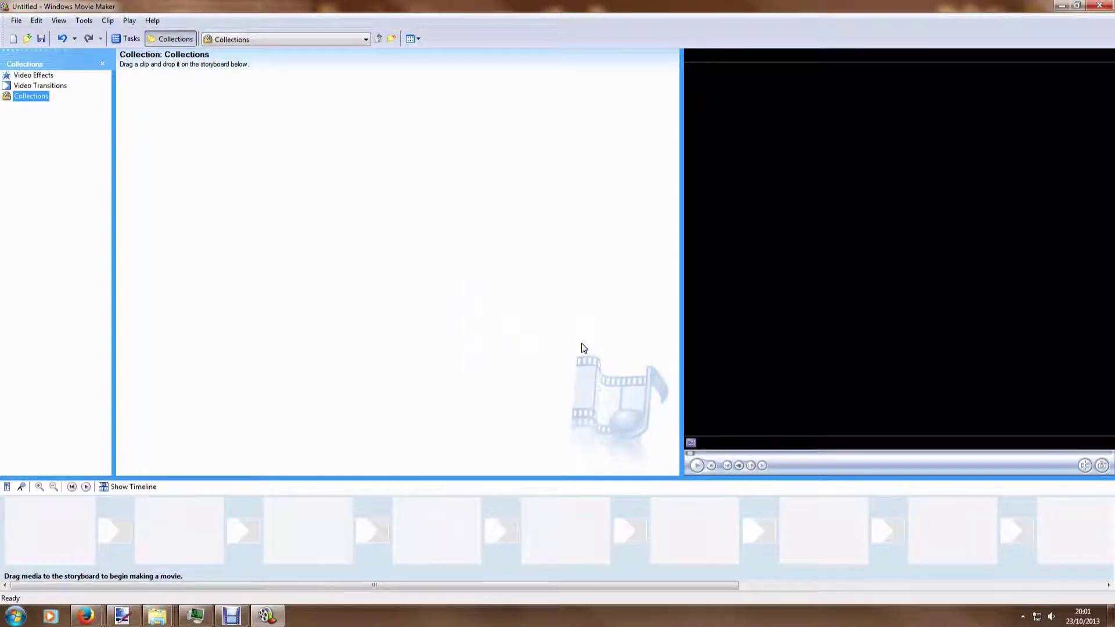
Open the VideoOutPut folder and drag Fallout3_2013_10_22_21_37_37_499.avi into the Movie Maker collection.
click(394, 195)
mouse_move(145, 623)
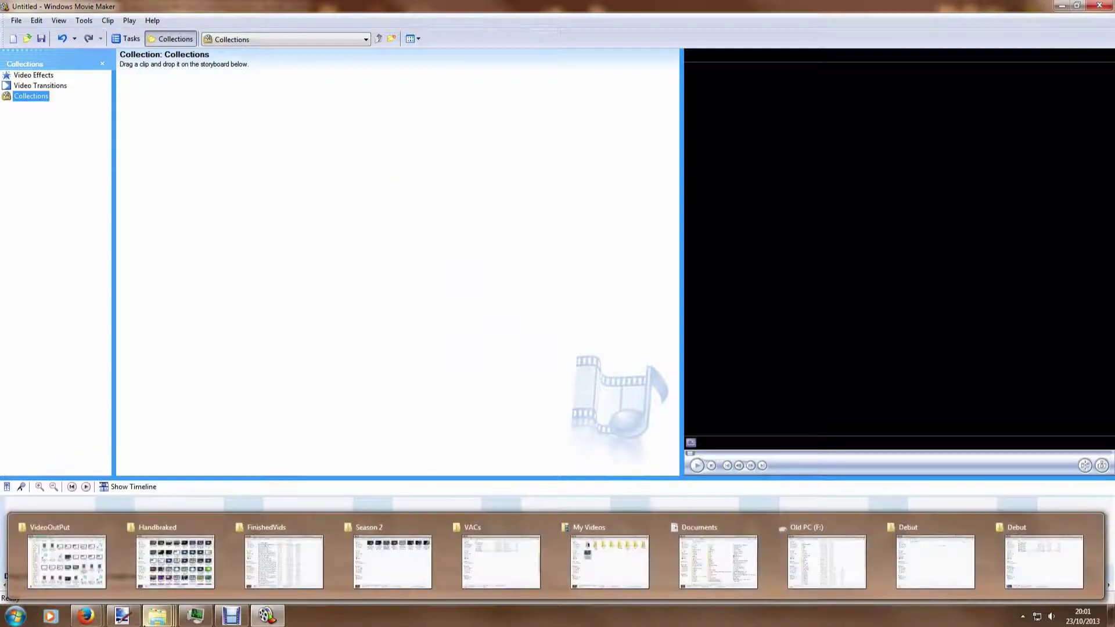
click(139, 371)
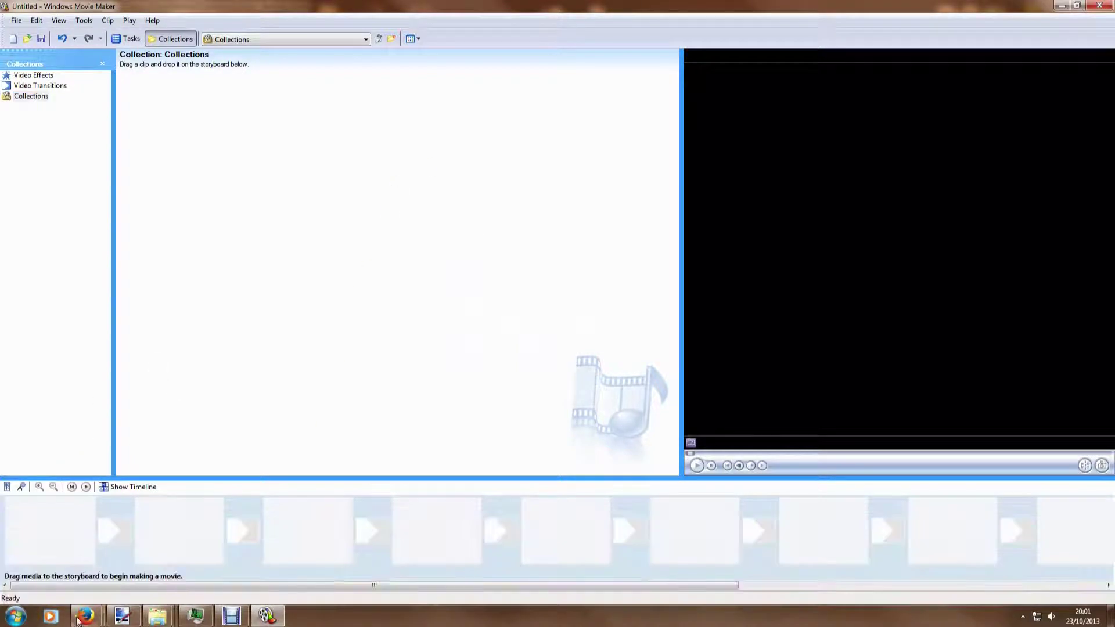
mouse_move(162, 622)
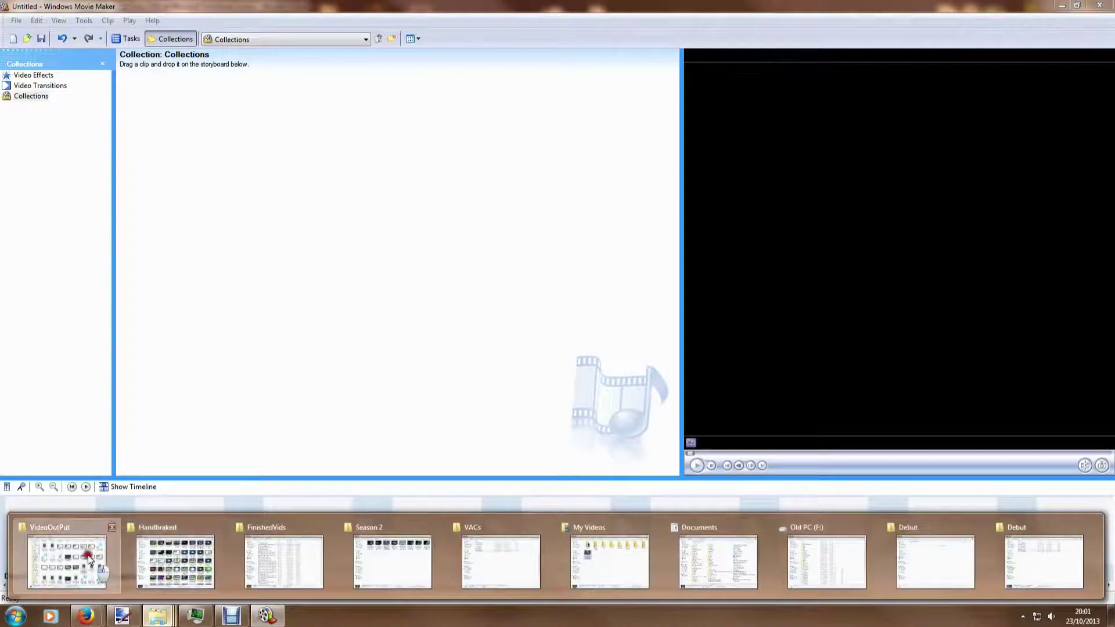
click(87, 556)
scroll(708, 363, up, 10)
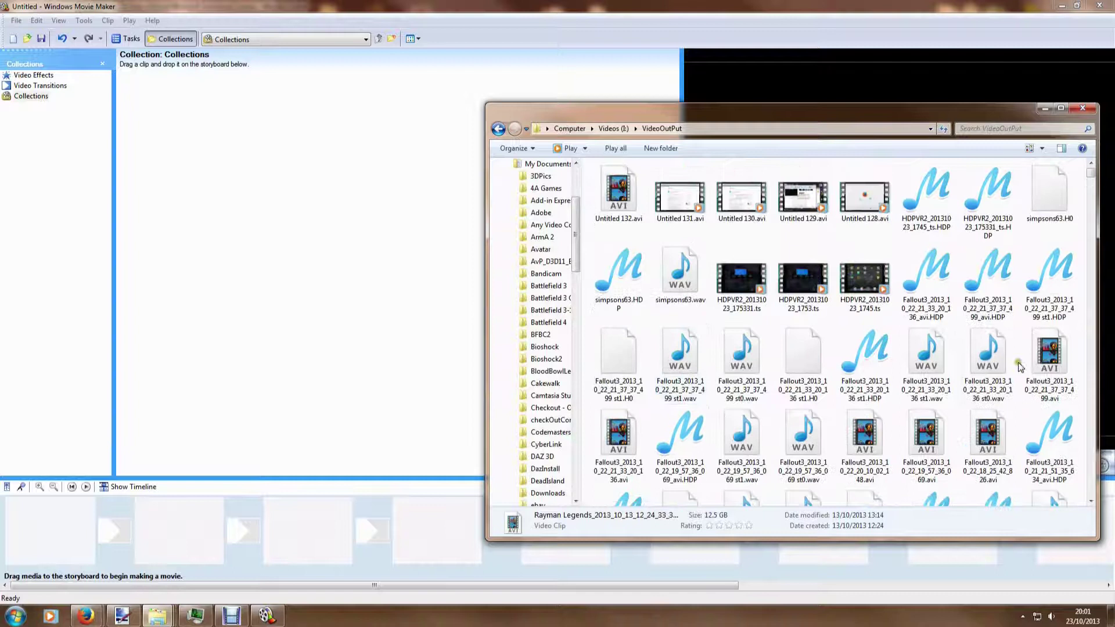
drag(1049, 363, 223, 228)
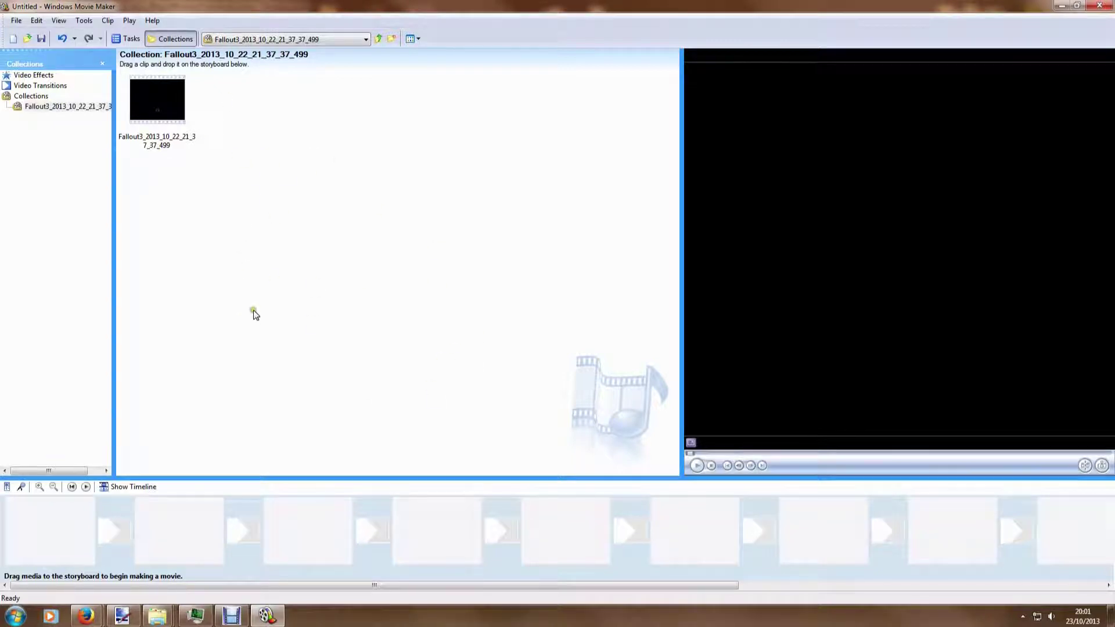
Place the Fallout3 clip on the Video track and trim both ends so the movie runs 02:18.88.
click(126, 491)
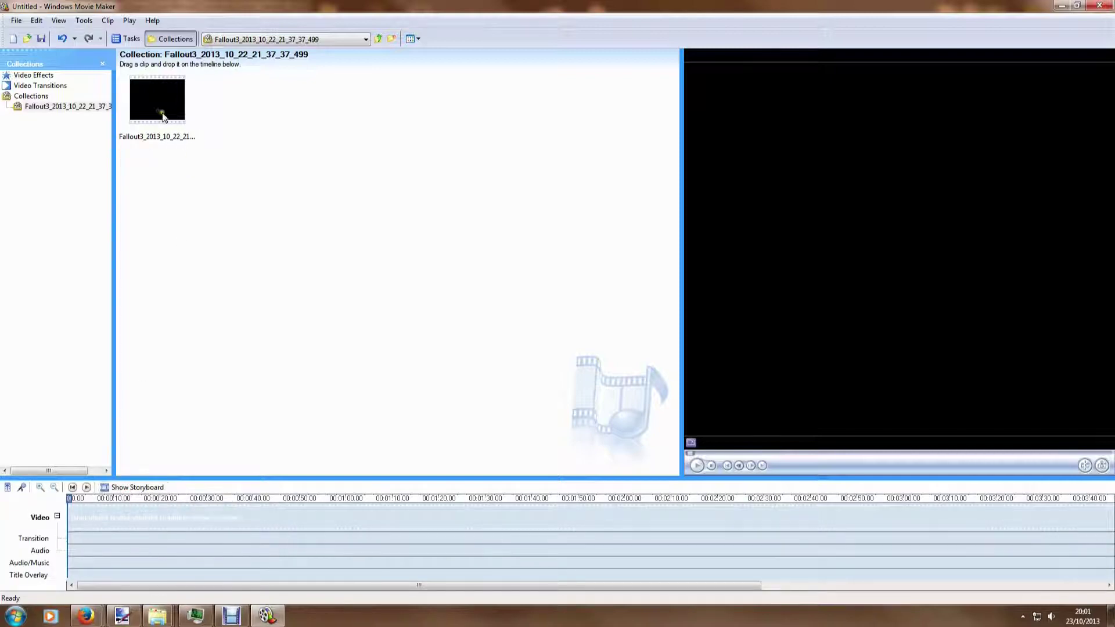
drag(166, 113, 154, 518)
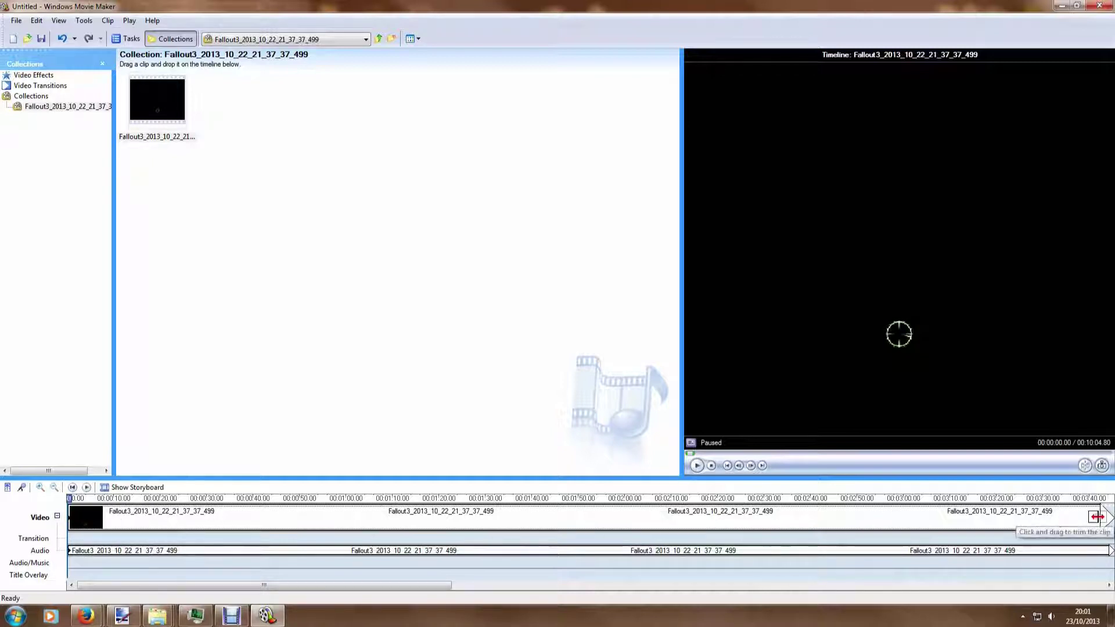
drag(1096, 515, 780, 505)
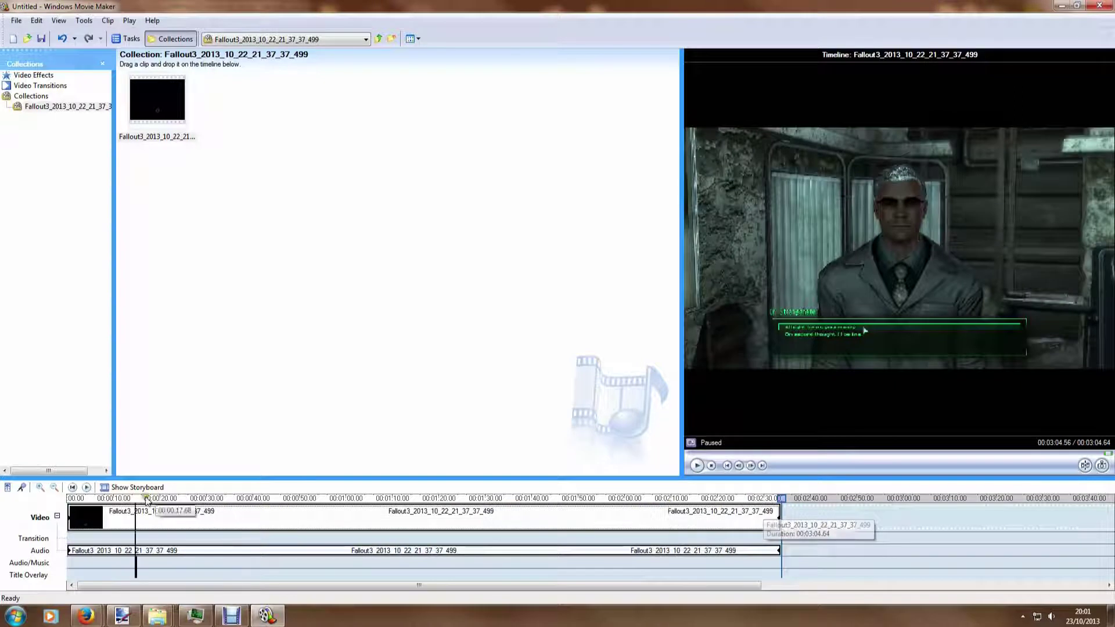
drag(70, 513, 167, 515)
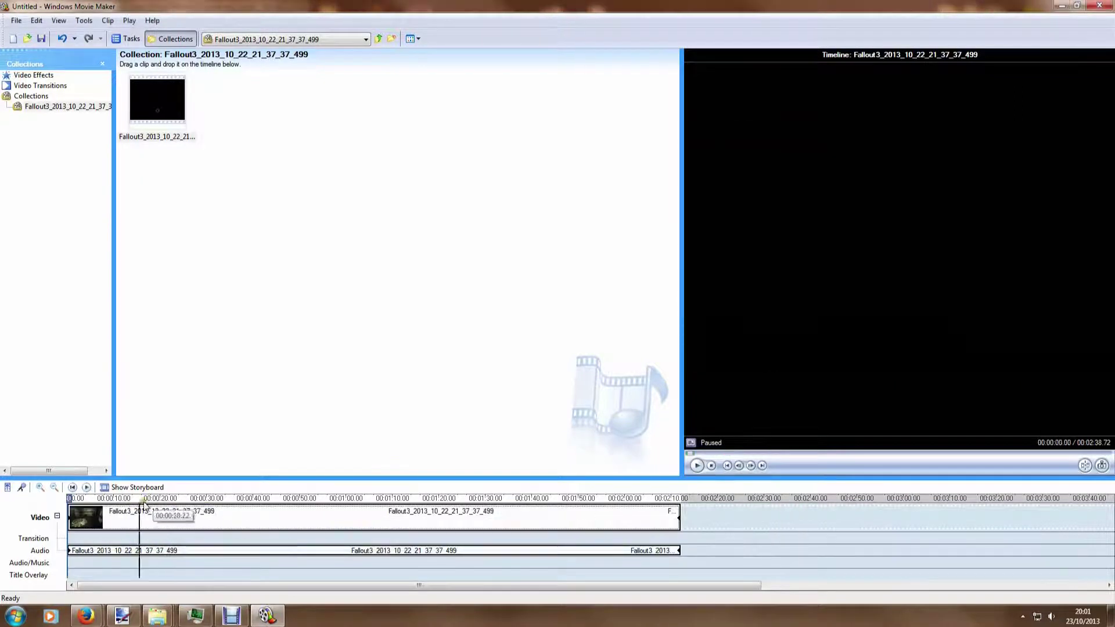
mouse_move(74, 503)
mouse_down()
mouse_move(130, 519)
mouse_move(360, 525)
mouse_move(454, 513)
mouse_move(256, 513)
mouse_move(450, 513)
mouse_move(528, 532)
mouse_move(667, 523)
mouse_move(603, 526)
mouse_move(506, 503)
mouse_move(292, 503)
mouse_up()
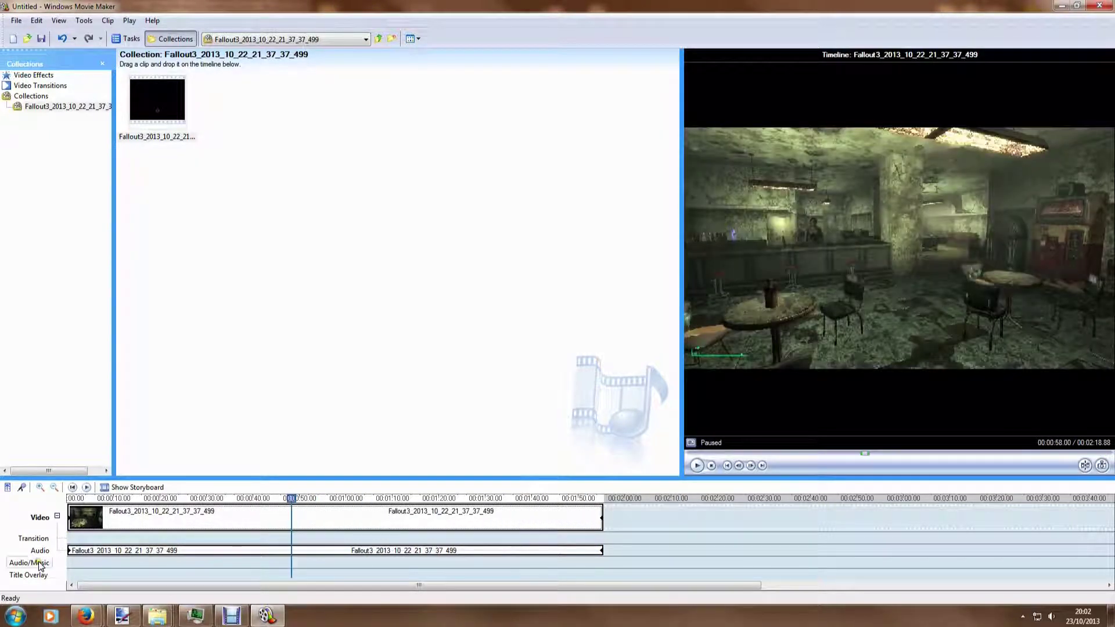
Record a short voice narration on the timeline and save it as falloutnarration1.WMA.
click(22, 489)
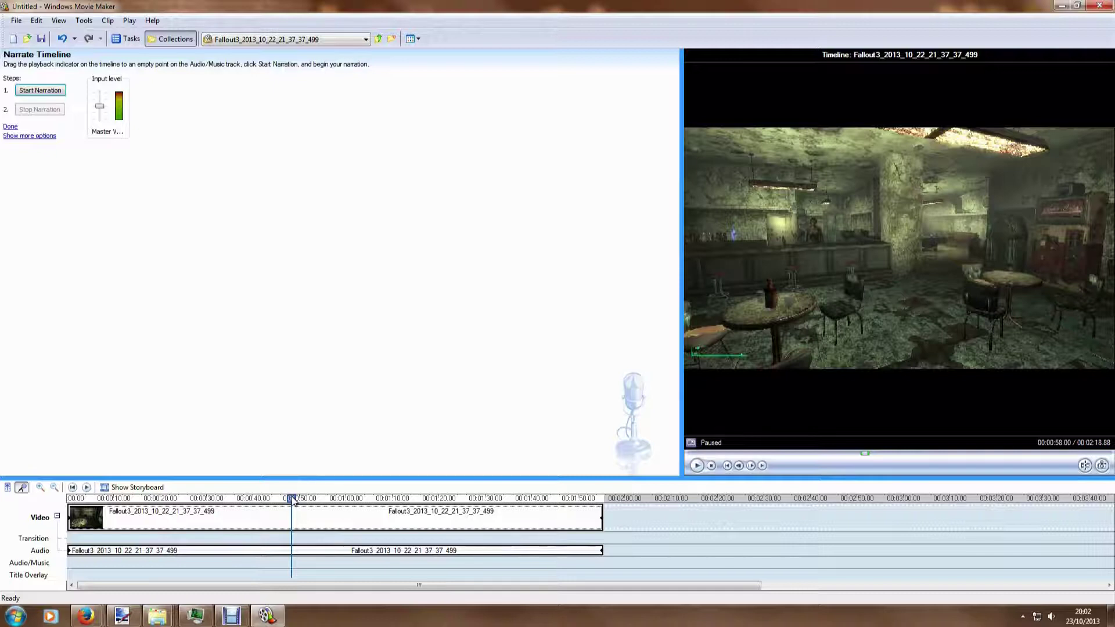
click(40, 92)
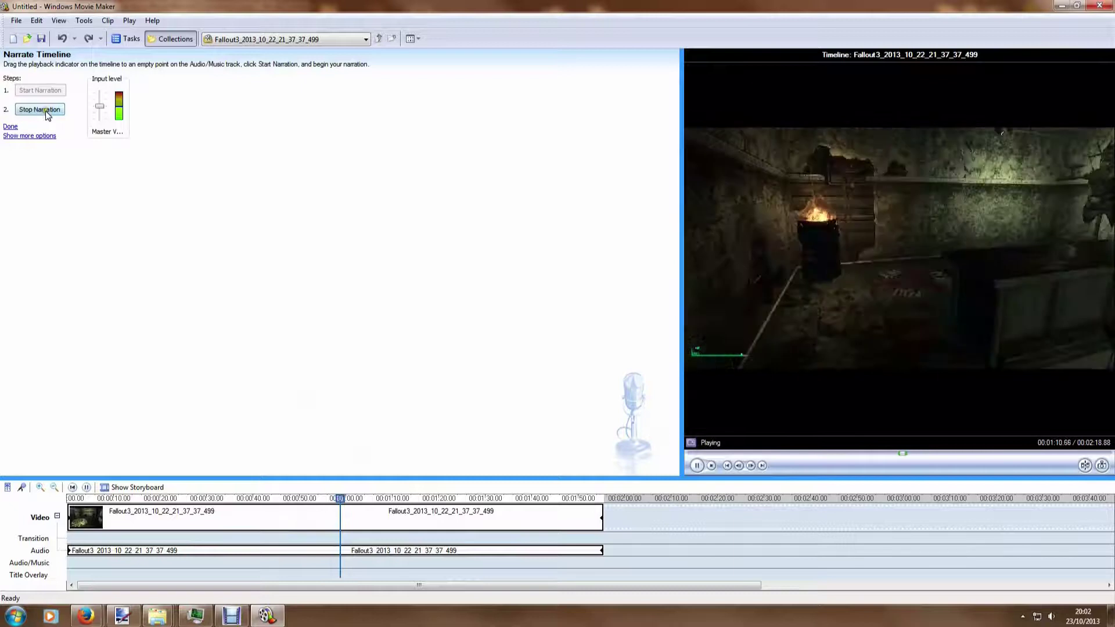
click(48, 112)
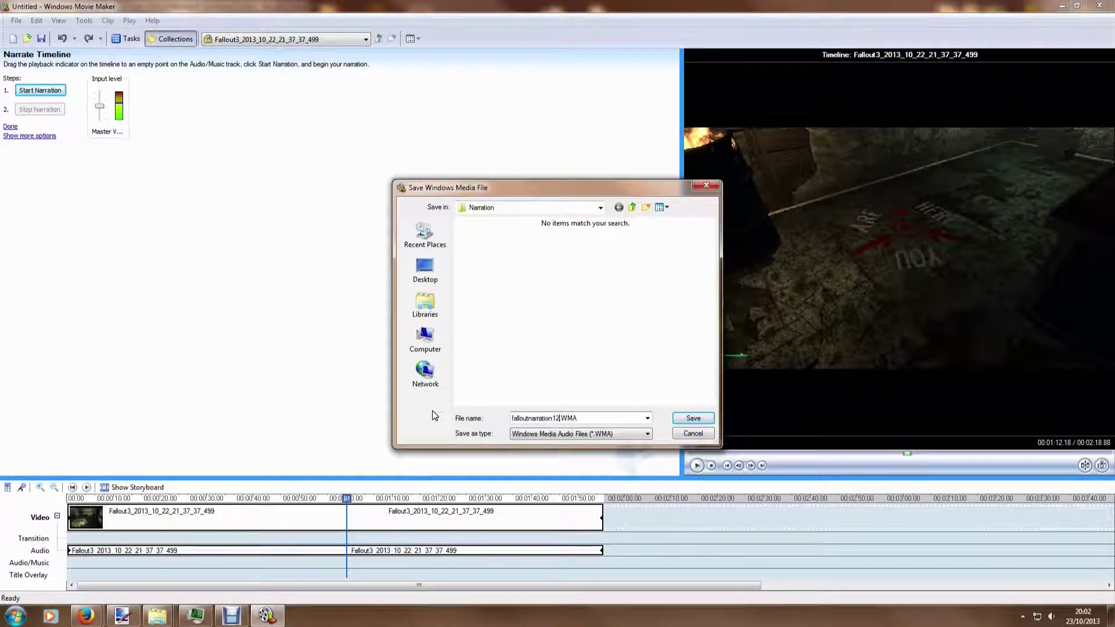
key(Return)
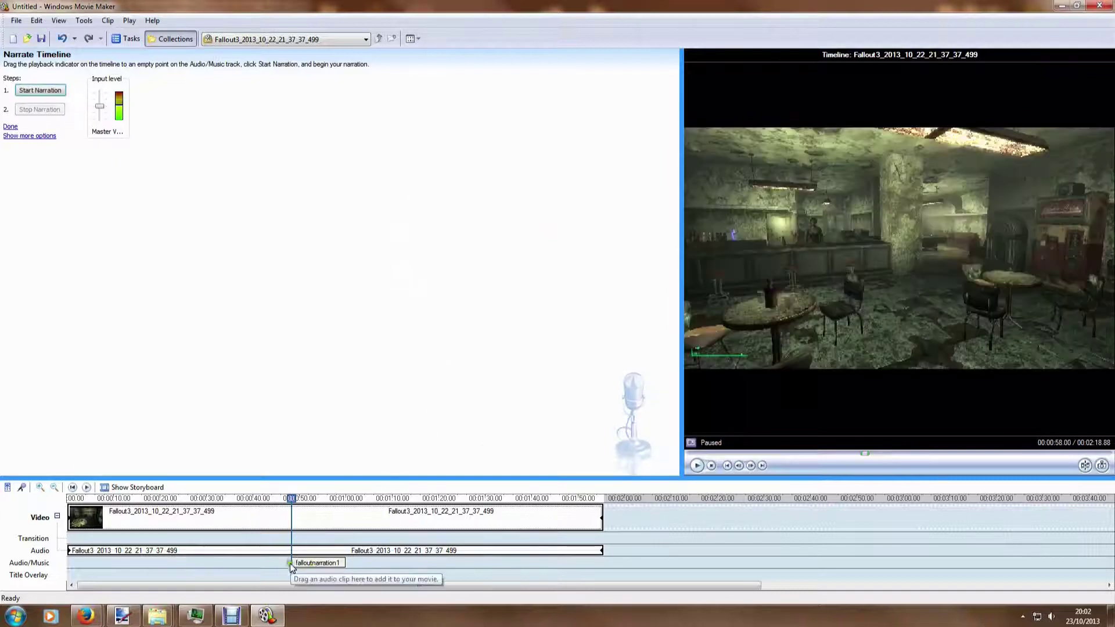
Enlarge the timeline and play back the falloutnarration1 clip on the Audio/Music track.
drag(159, 475, 165, 377)
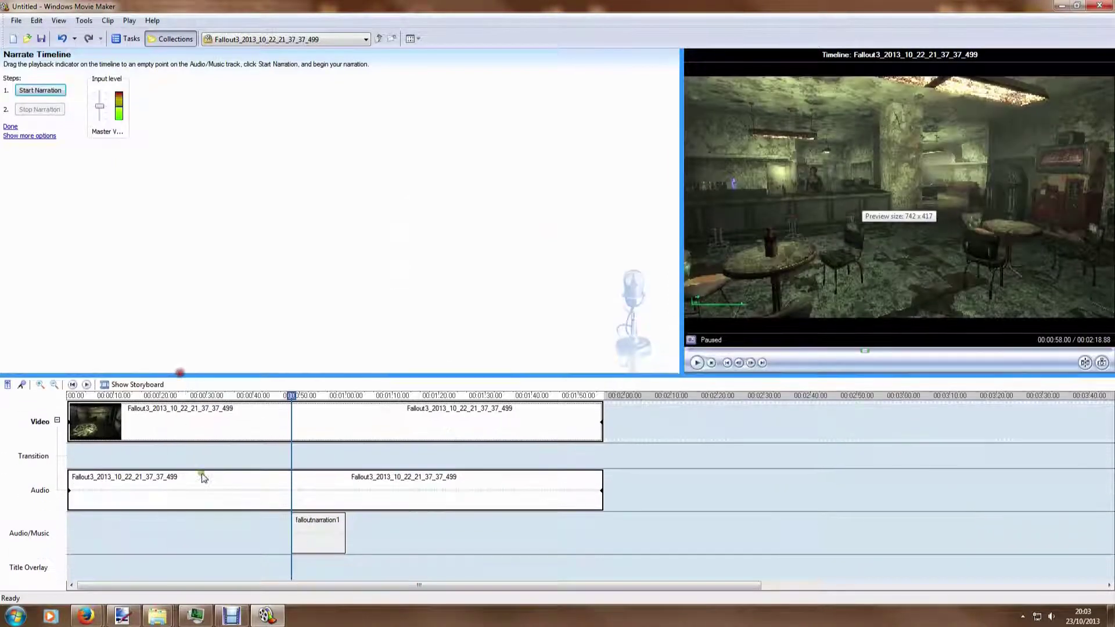
click(314, 544)
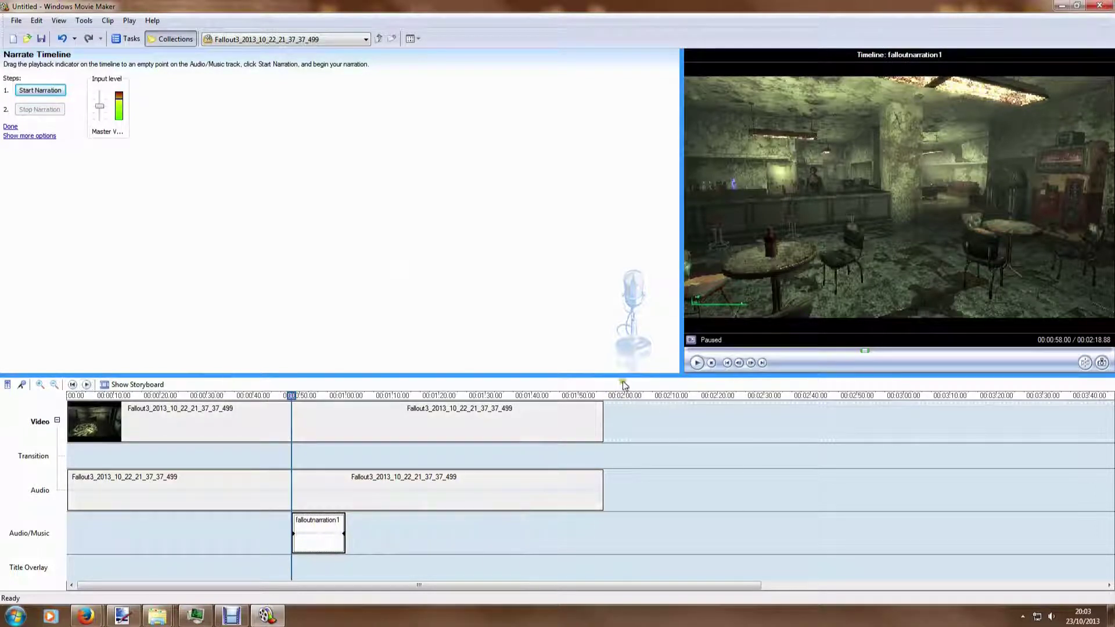
click(697, 363)
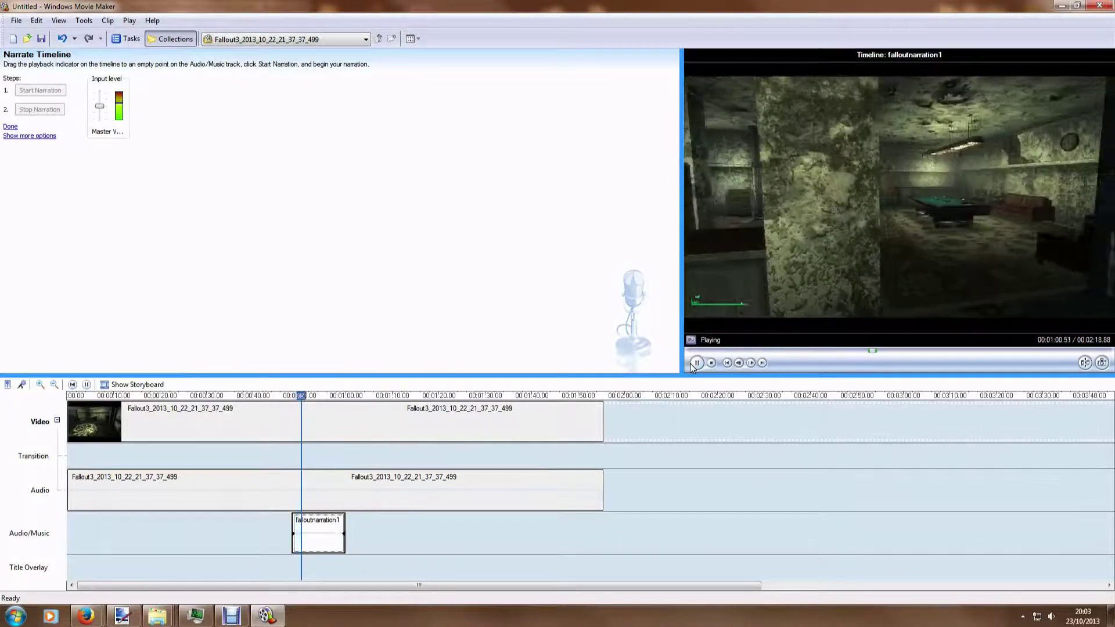
click(713, 362)
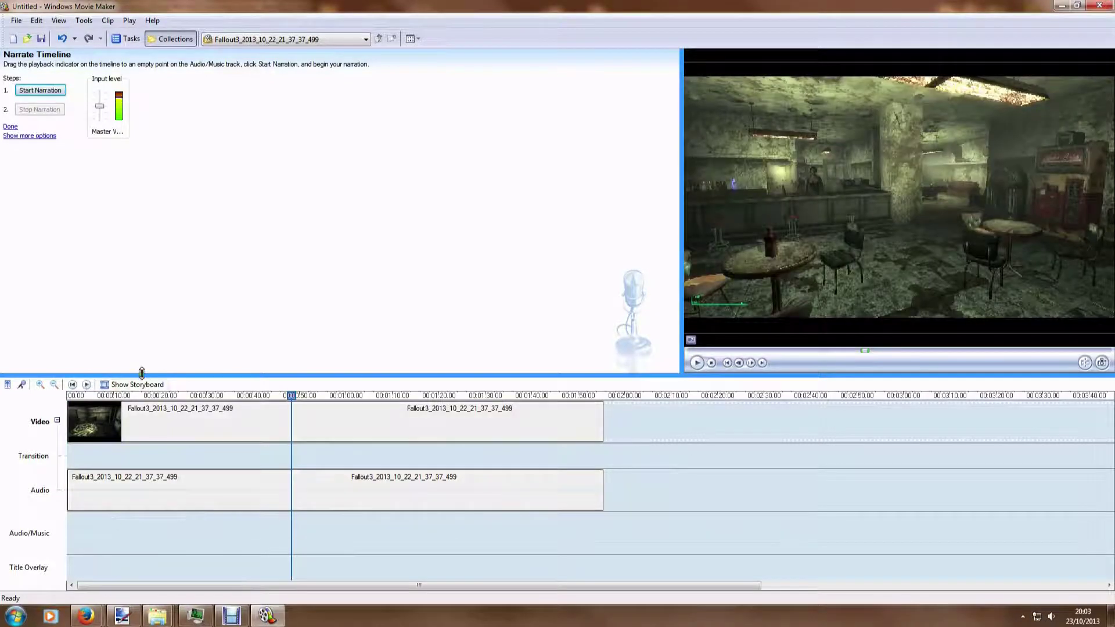
Shrink the timeline, rearrange the clips, and finish narrating with falloutnarration1 left in the collection.
drag(141, 375, 140, 414)
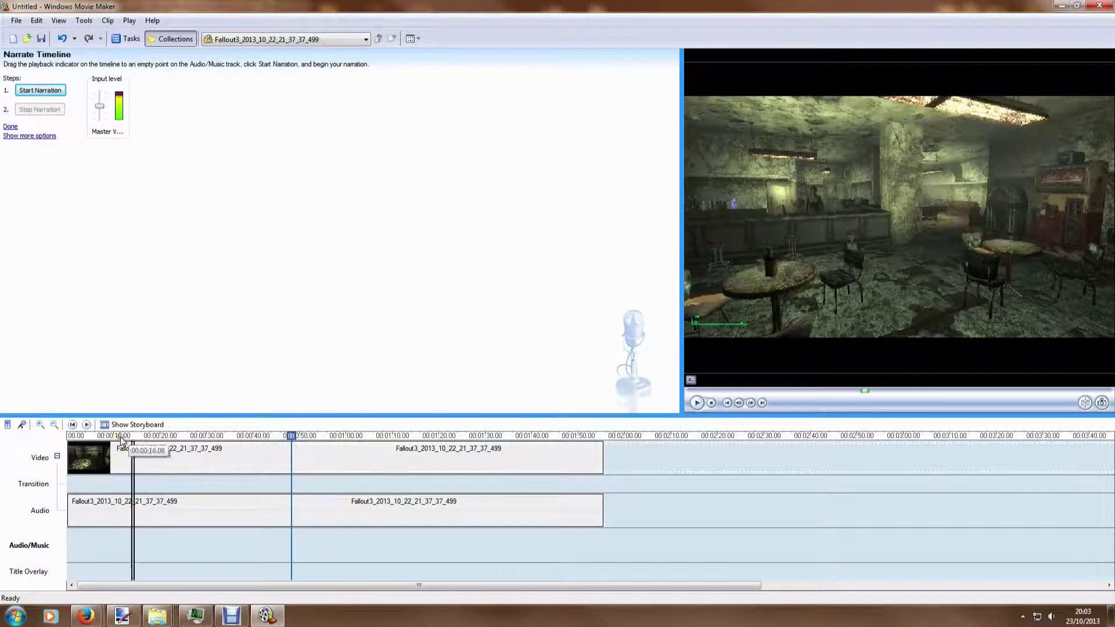
click(283, 436)
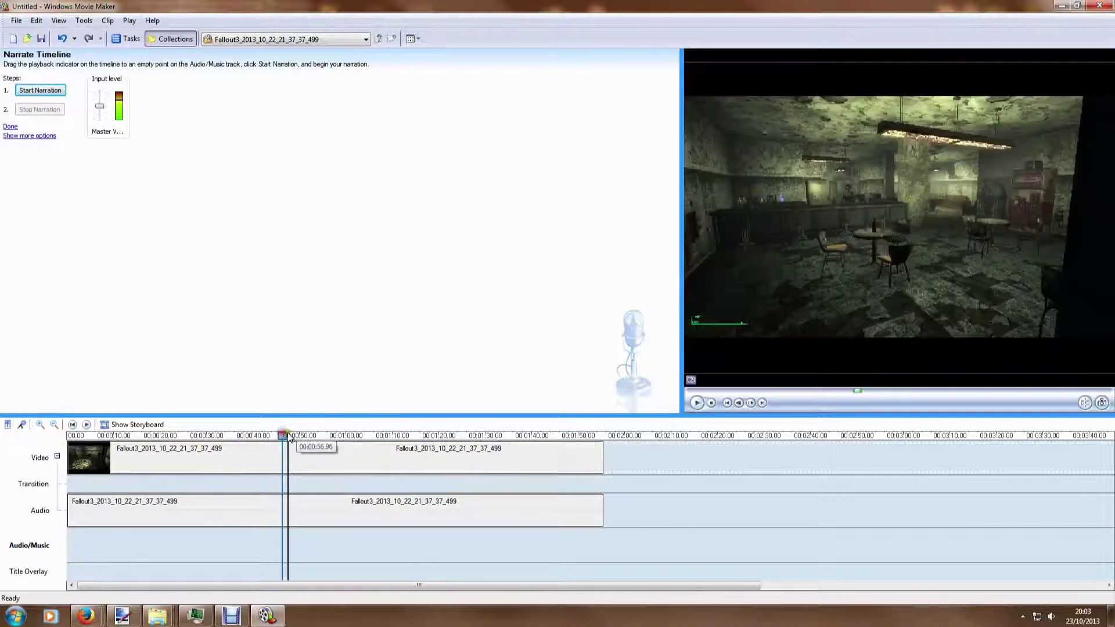
mouse_move(93, 456)
mouse_down()
mouse_move(643, 465)
mouse_move(363, 461)
mouse_up()
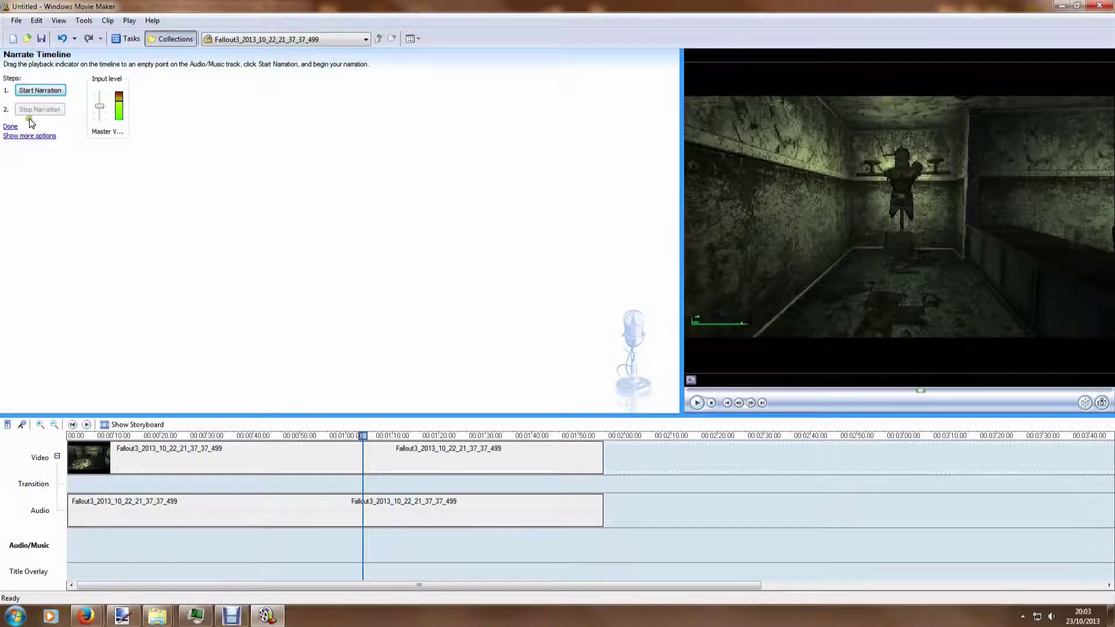
click(10, 127)
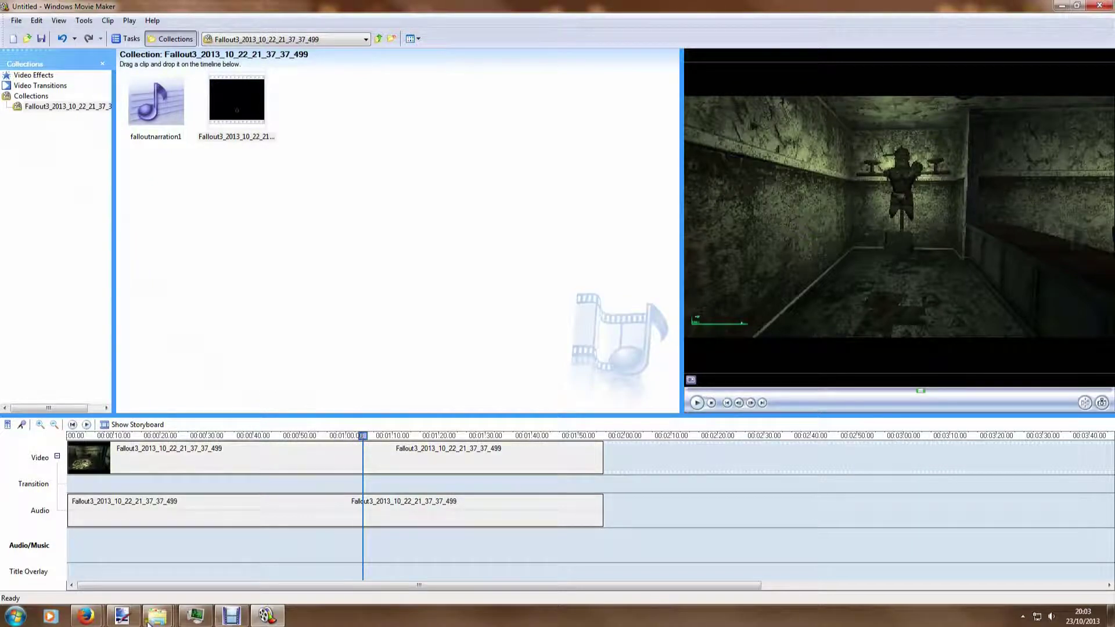
mouse_move(153, 619)
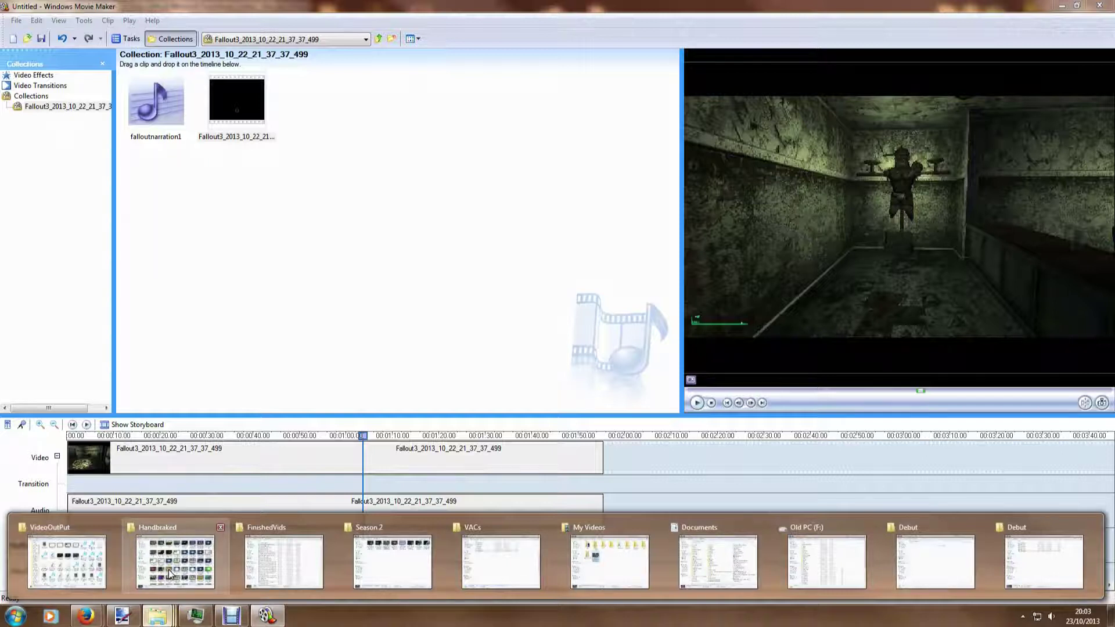
click(169, 573)
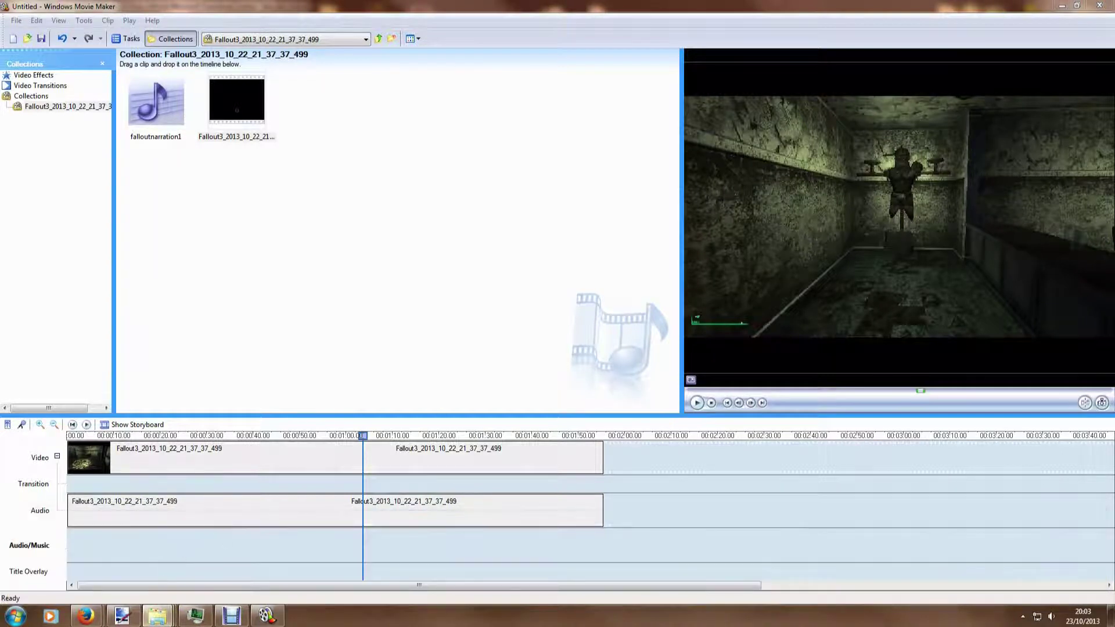
drag(906, 160, 639, 113)
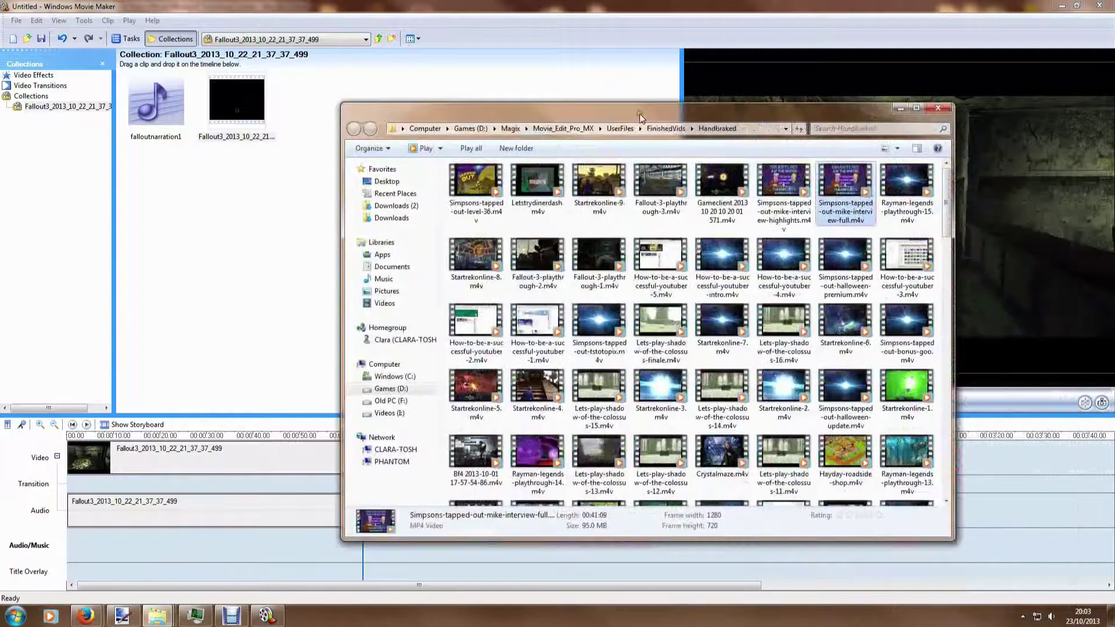
click(479, 187)
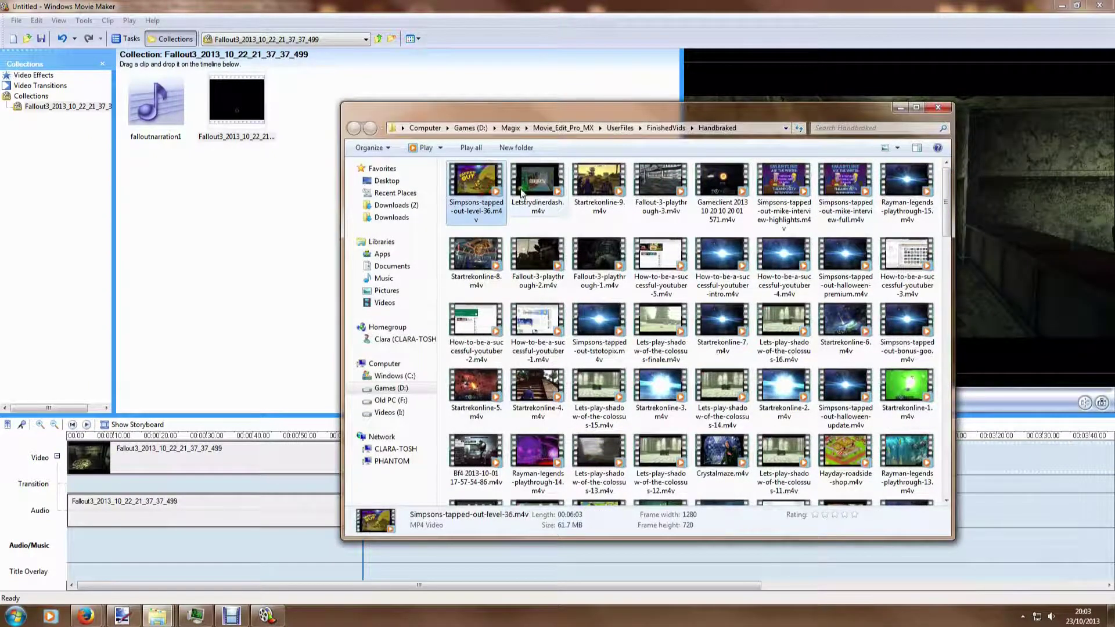
click(532, 188)
click(595, 186)
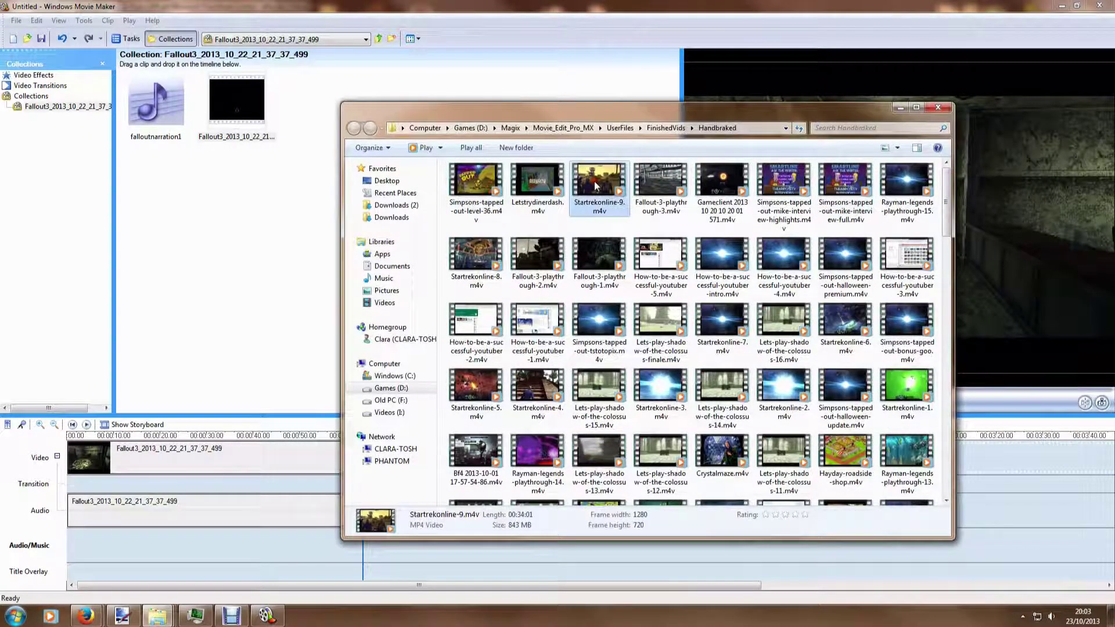
click(663, 186)
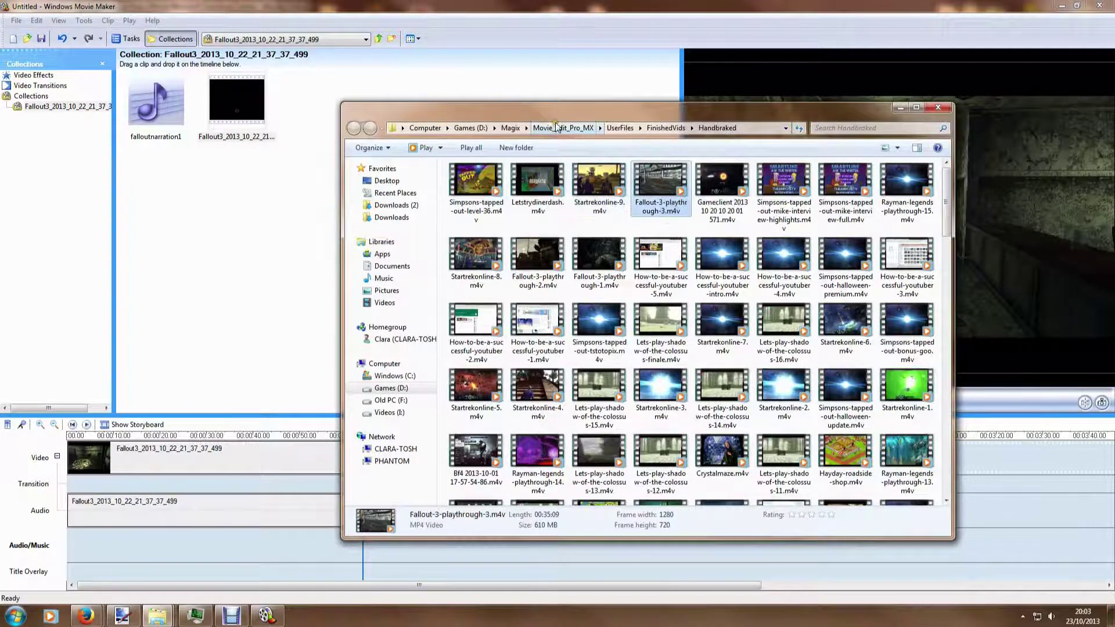
key(alt+Tab)
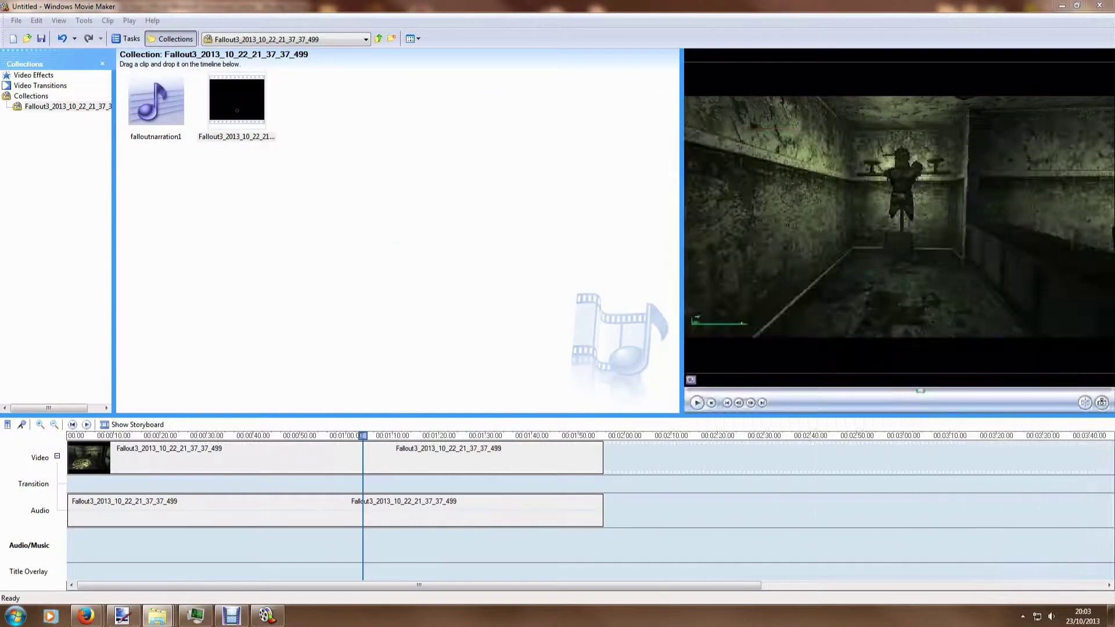
Rewind the timeline to the start and look in the Tools menu for Narrate Timeline.
click(737, 510)
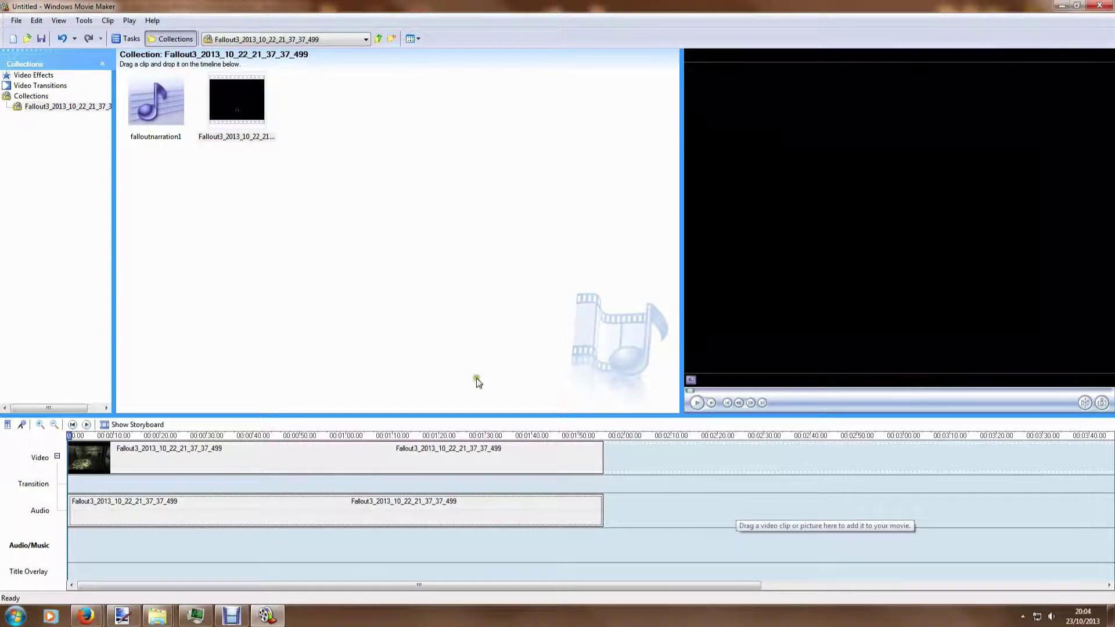
click(38, 21)
mouse_move(85, 22)
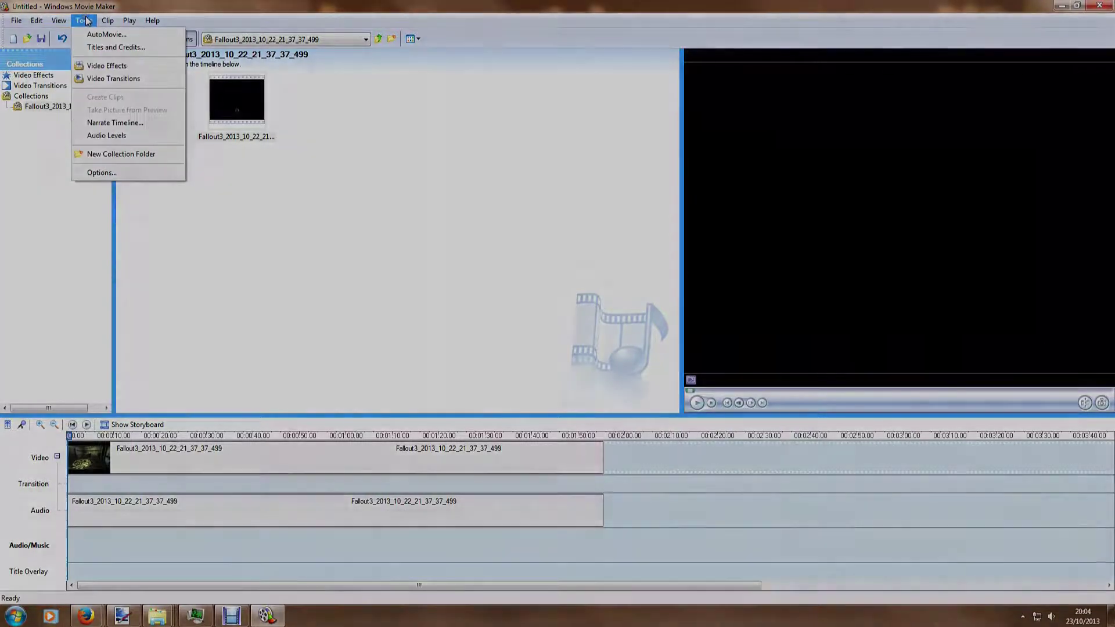